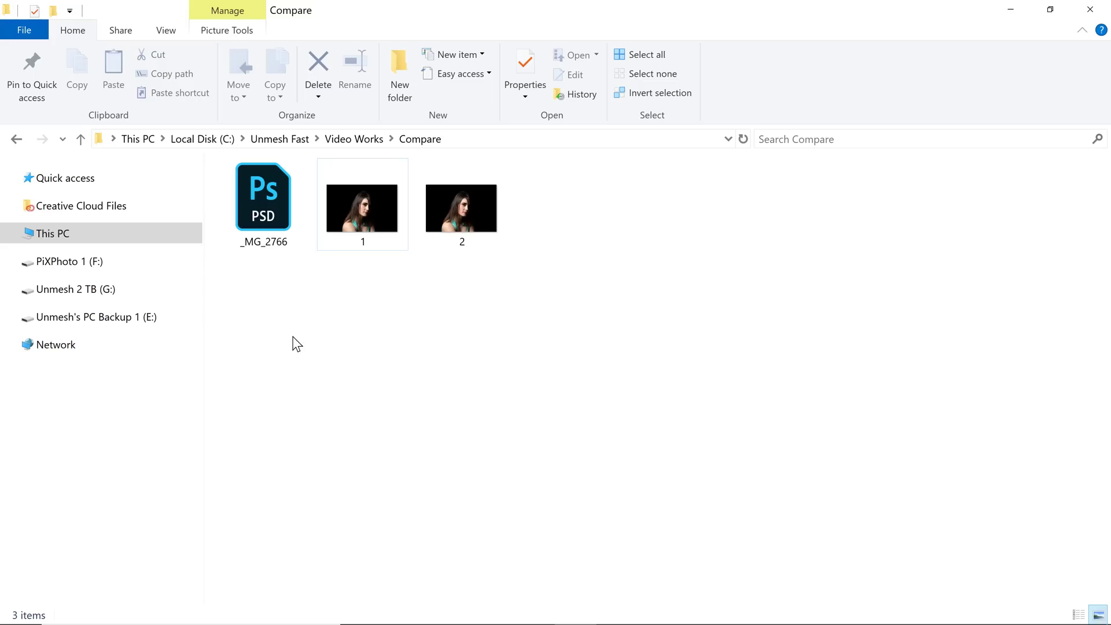
# Drag 1.jpg and 2.jpg from the Compare folder onto Photoshop to open both.
pyautogui.moveTo(344, 274); pyautogui.dragTo(595, 416)
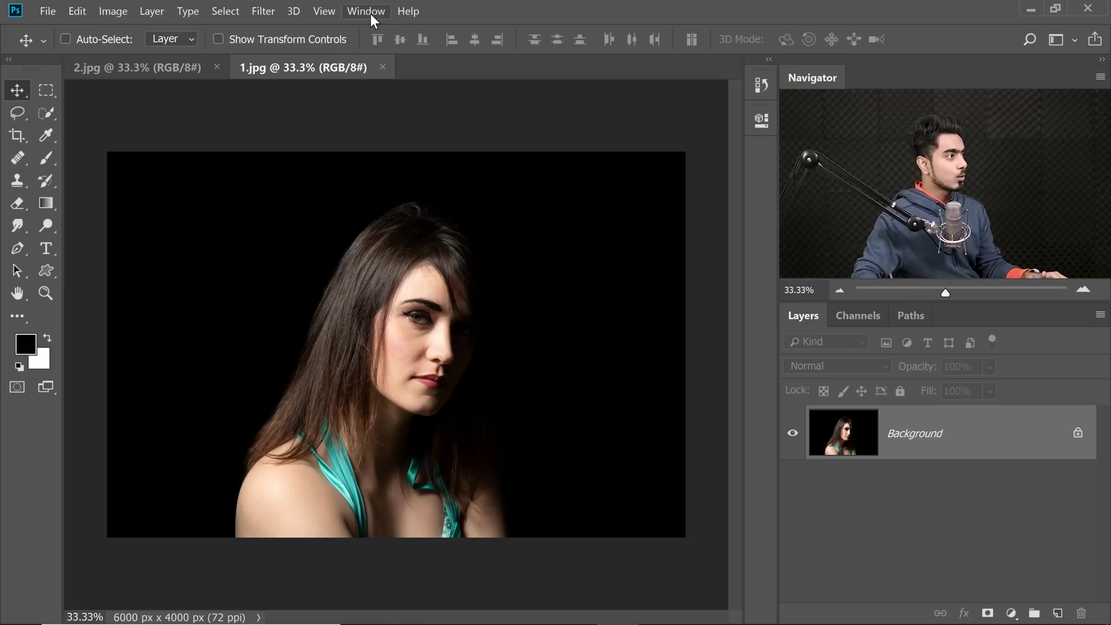
# Arrange 1.jpg and 2.jpg with Window > Arrange > 2-up Vertical.
pyautogui.click(370, 12)
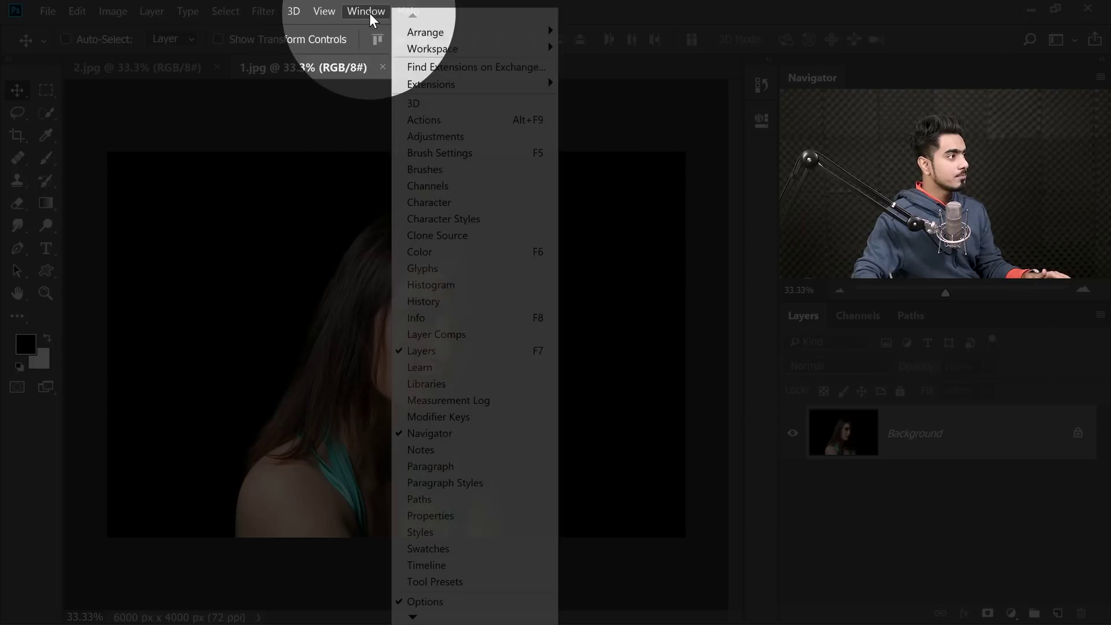
pyautogui.moveTo(421, 35)
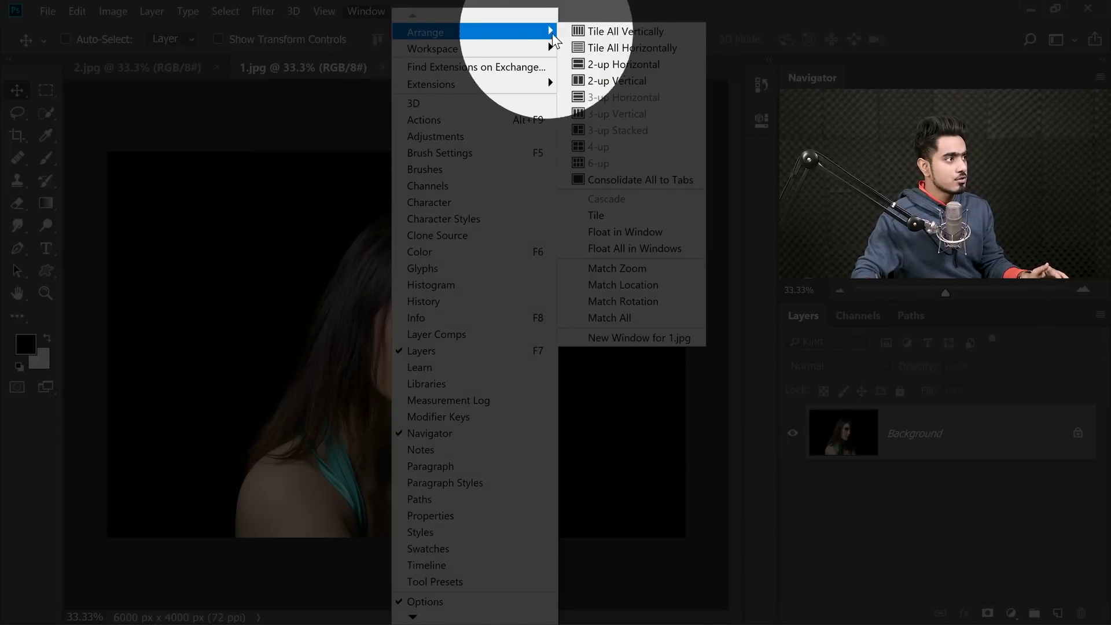
pyautogui.click(589, 82)
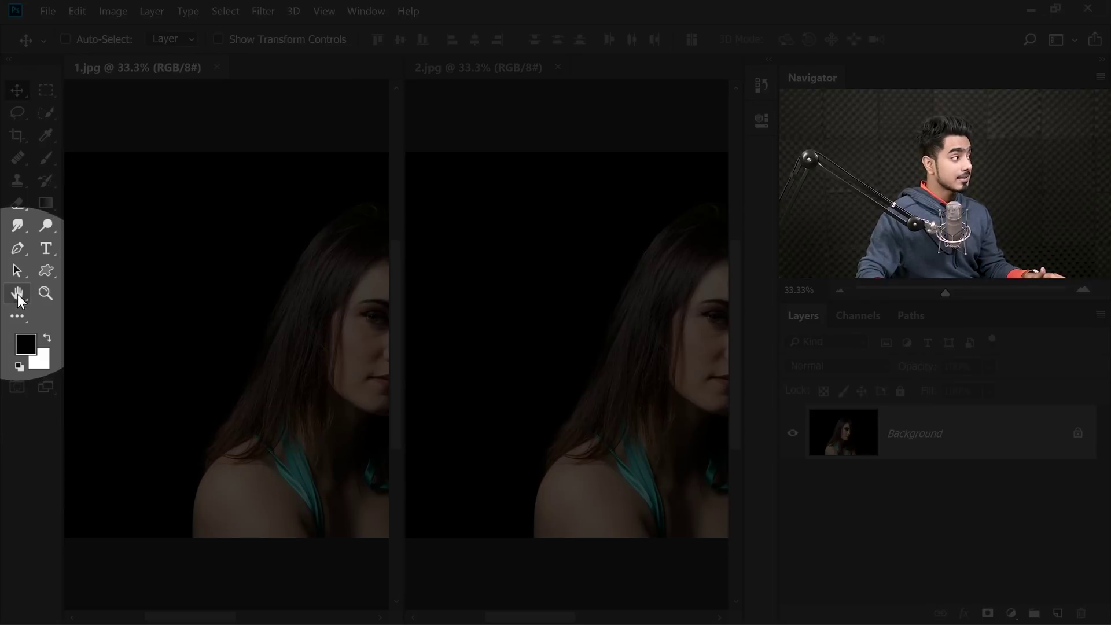
# Turn on Scroll All Windows for the Hand tool and centre the woman's face in both photos.
pyautogui.click(17, 294)
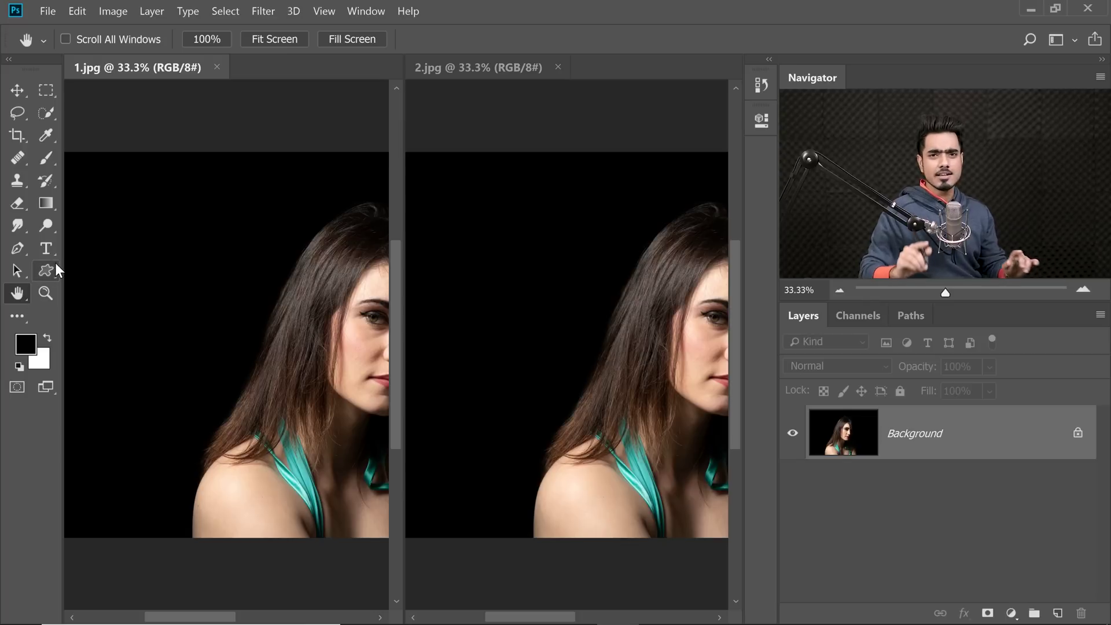
pyautogui.click(66, 40)
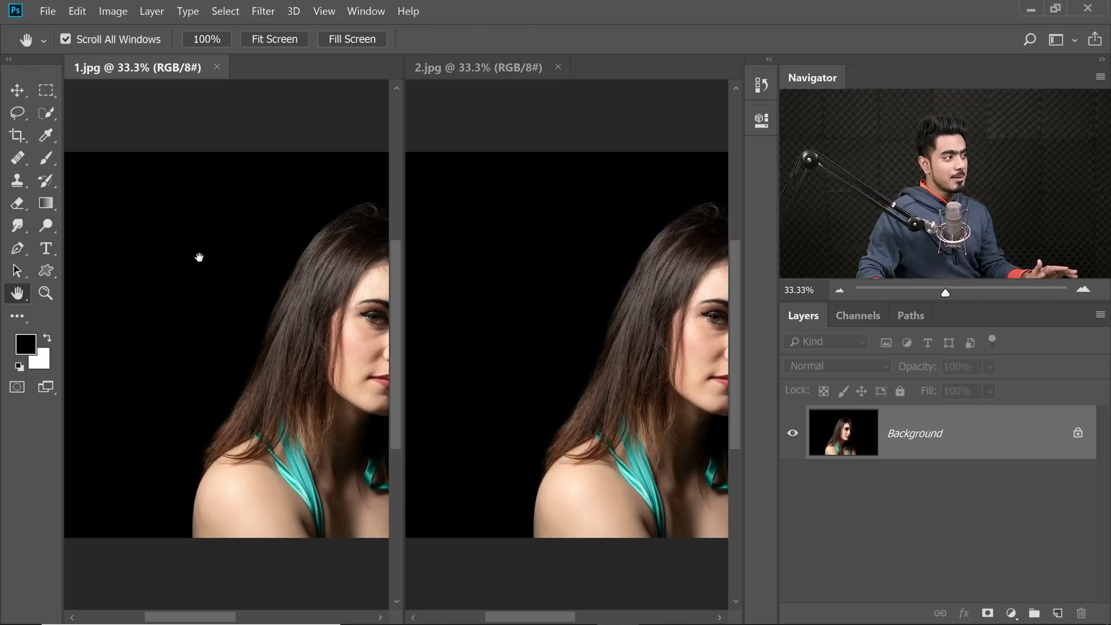
pyautogui.moveTo(311, 321); pyautogui.dragTo(279, 327)
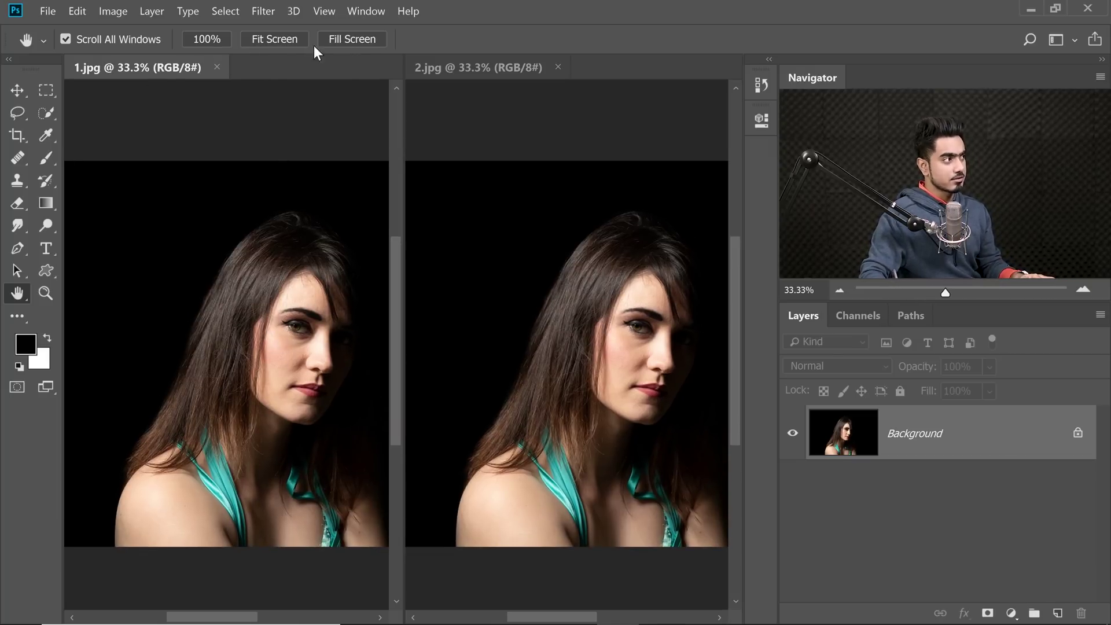
# Set both 1.jpg and 2.jpg to Fill Screen at 45.2%.
pyautogui.click(343, 42)
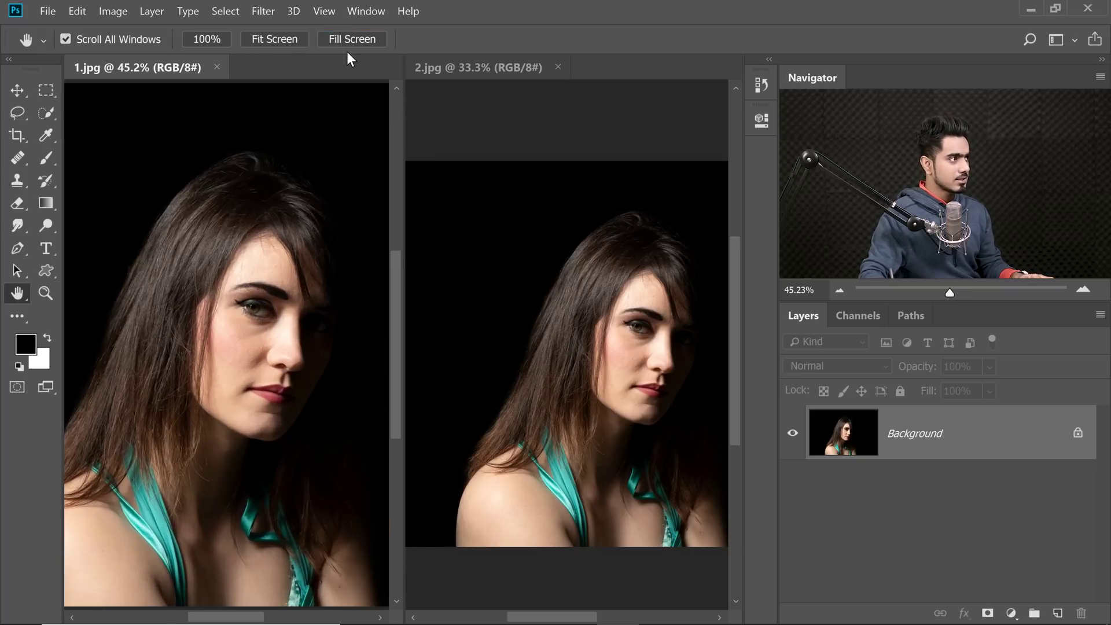
pyautogui.click(480, 103)
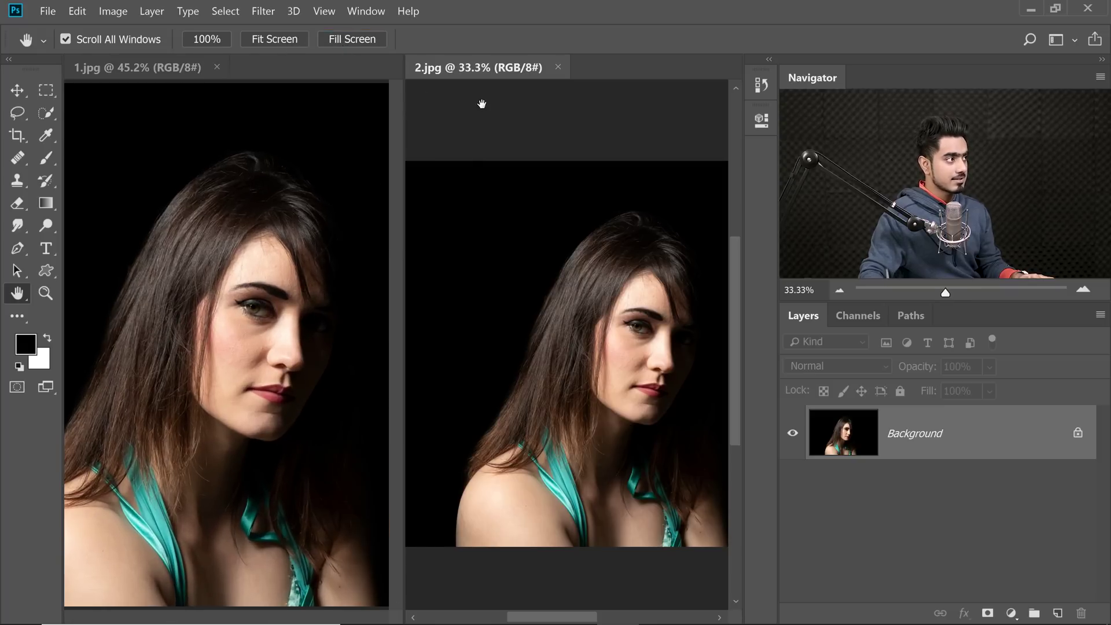
pyautogui.click(346, 38)
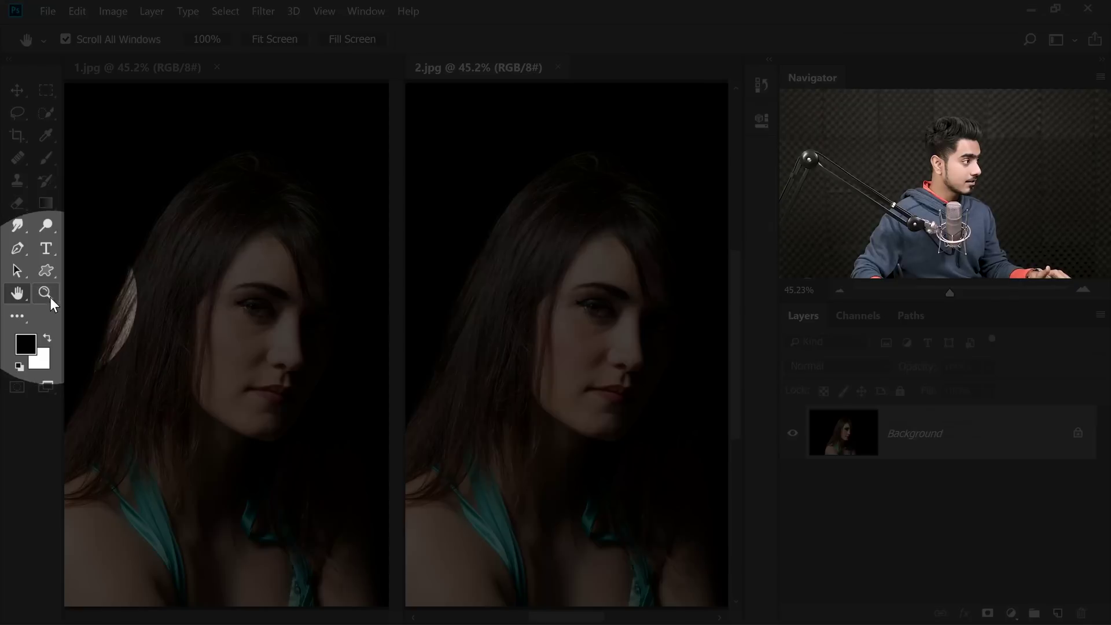
# Enable Zoom All Windows on the Zoom tool, then return to the Move tool.
pyautogui.click(46, 295)
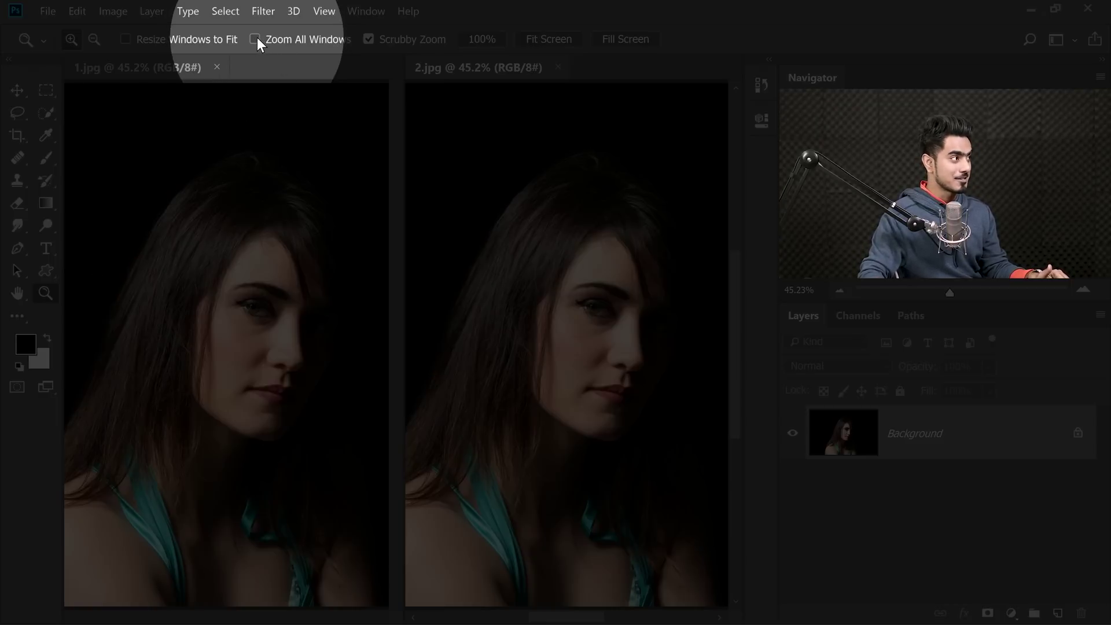
pyautogui.click(258, 39)
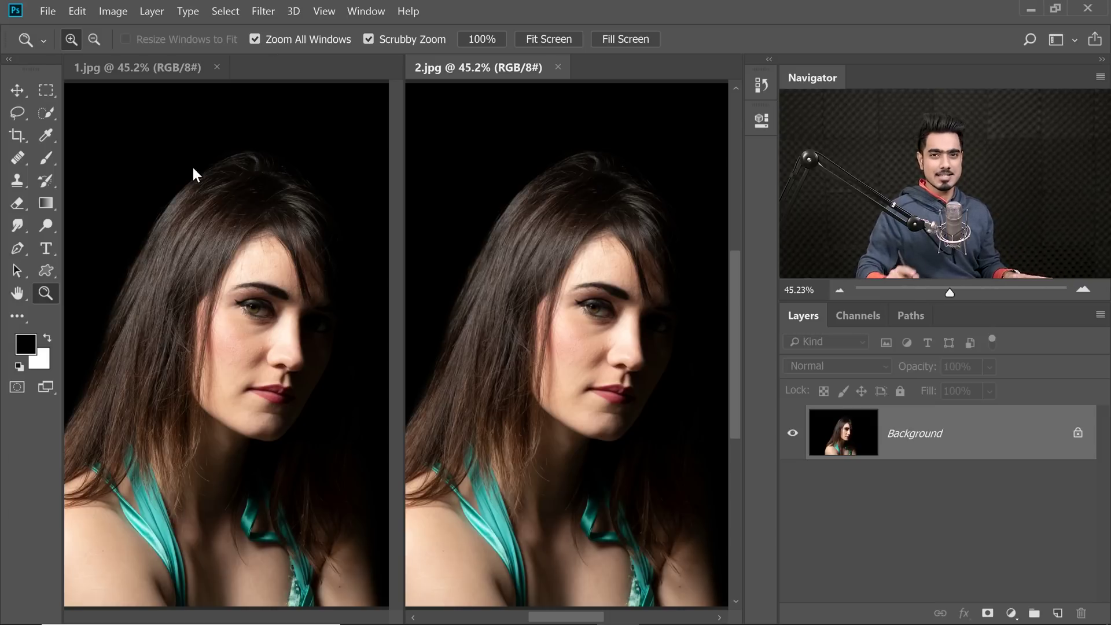
pyautogui.click(244, 317)
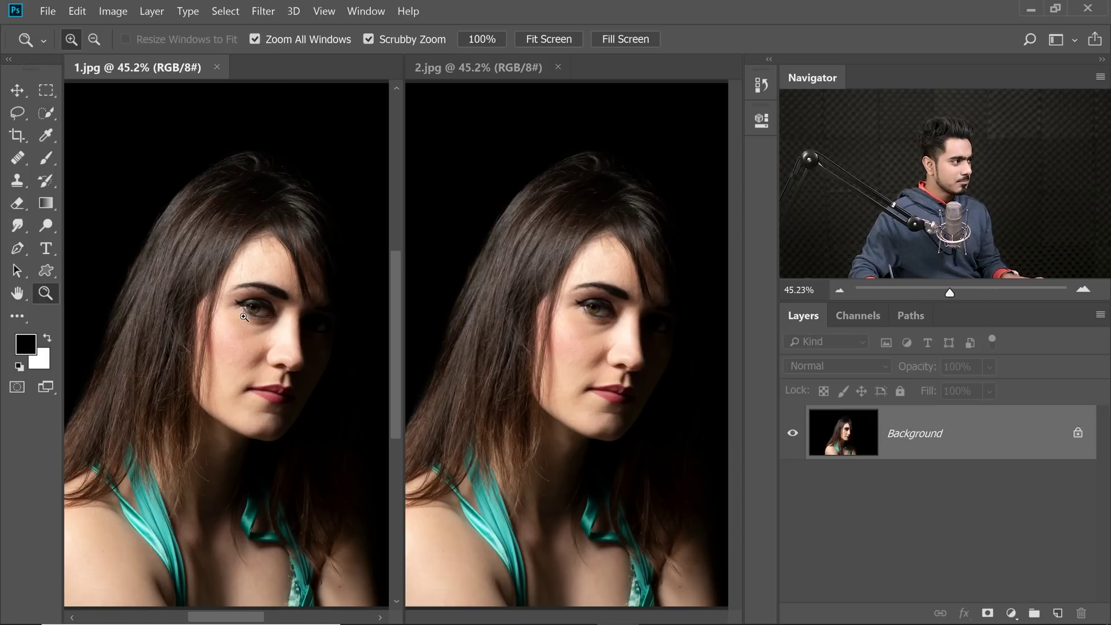
pyautogui.click(17, 294)
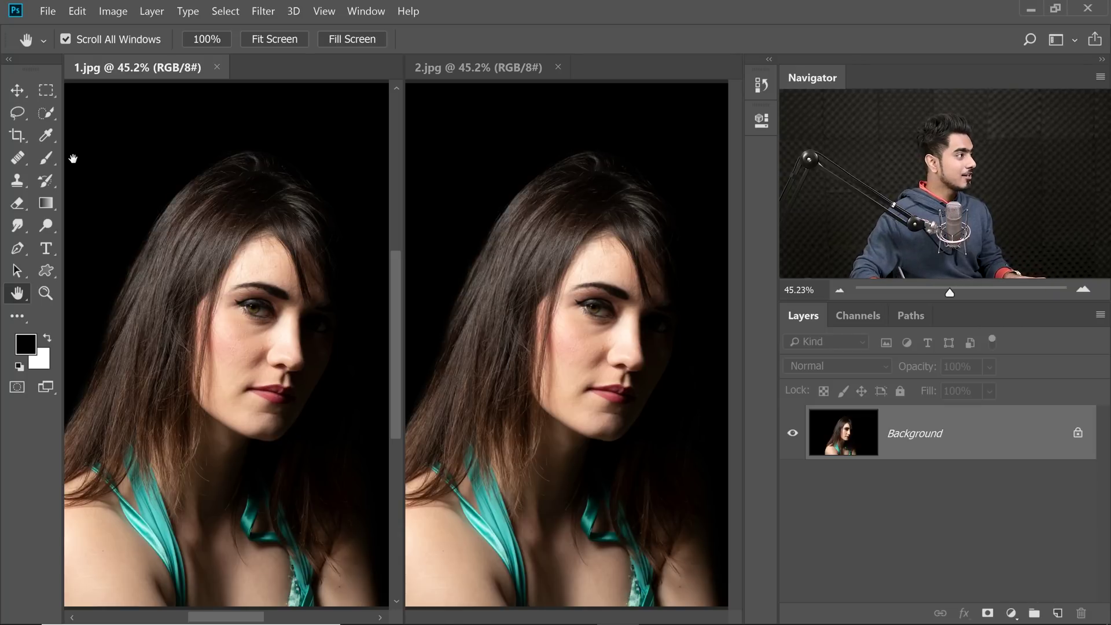
pyautogui.click(26, 93)
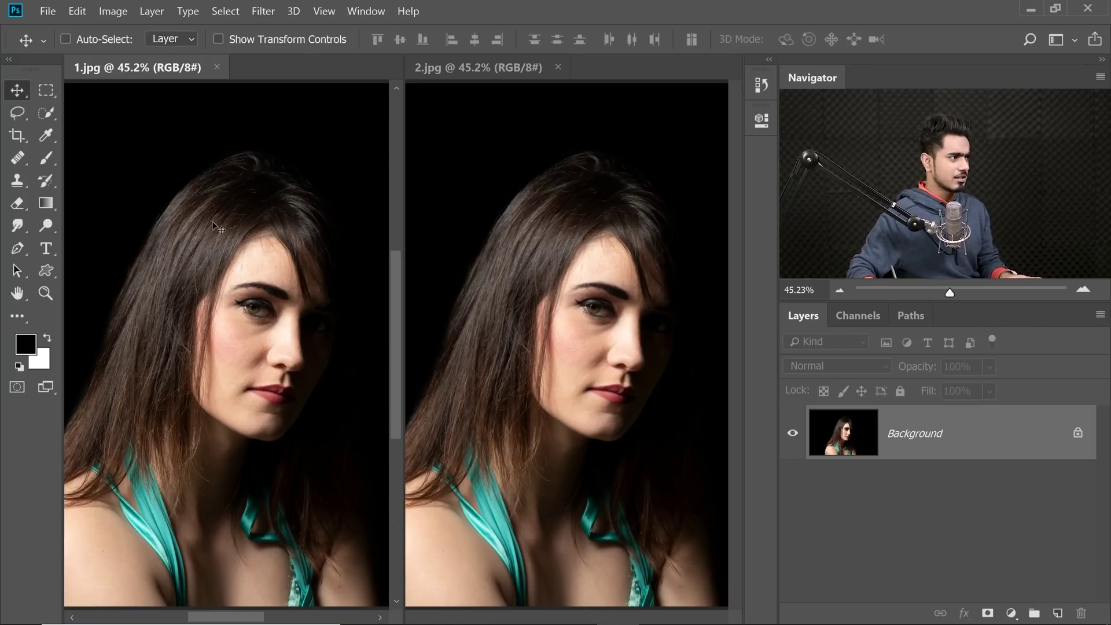
# Scrubby-zoom and pan both photos together from 100% to 372% on the woman's eye.
pyautogui.press('ctrl')
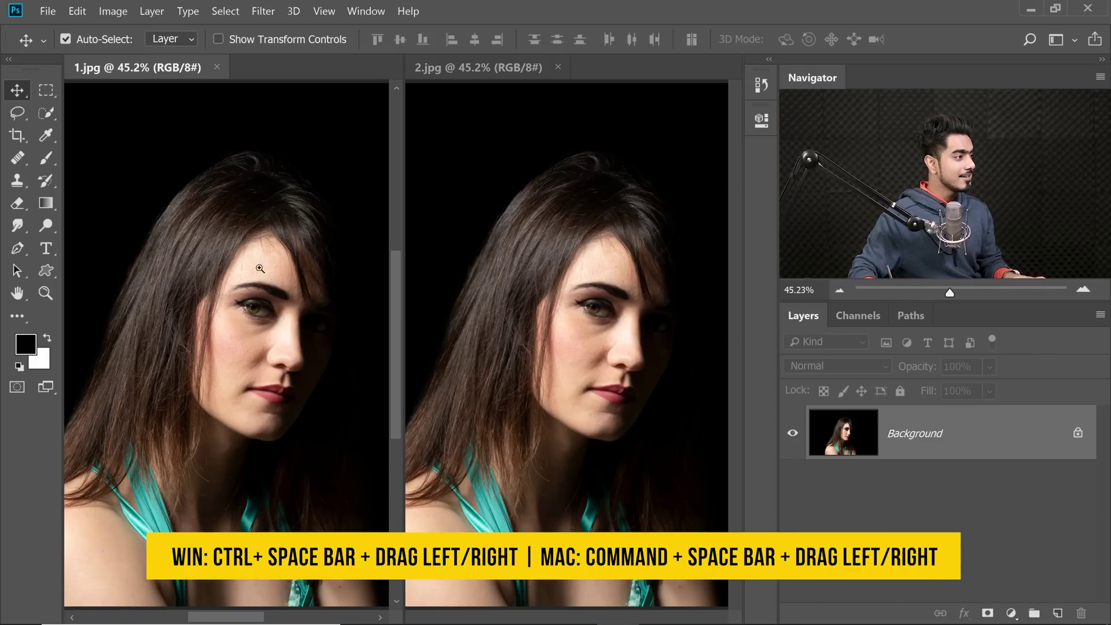
pyautogui.moveTo(251, 325); pyautogui.dragTo(300, 345)
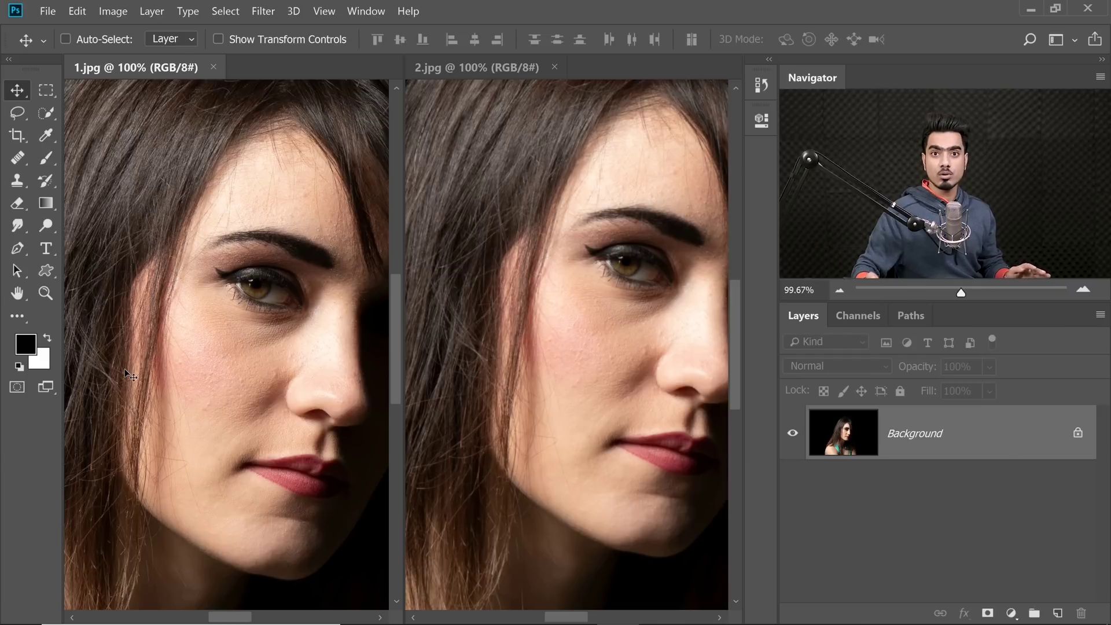
pyautogui.moveTo(277, 260); pyautogui.dragTo(314, 306)
pyautogui.press('ctrl')
pyautogui.moveTo(245, 300); pyautogui.dragTo(294, 314)
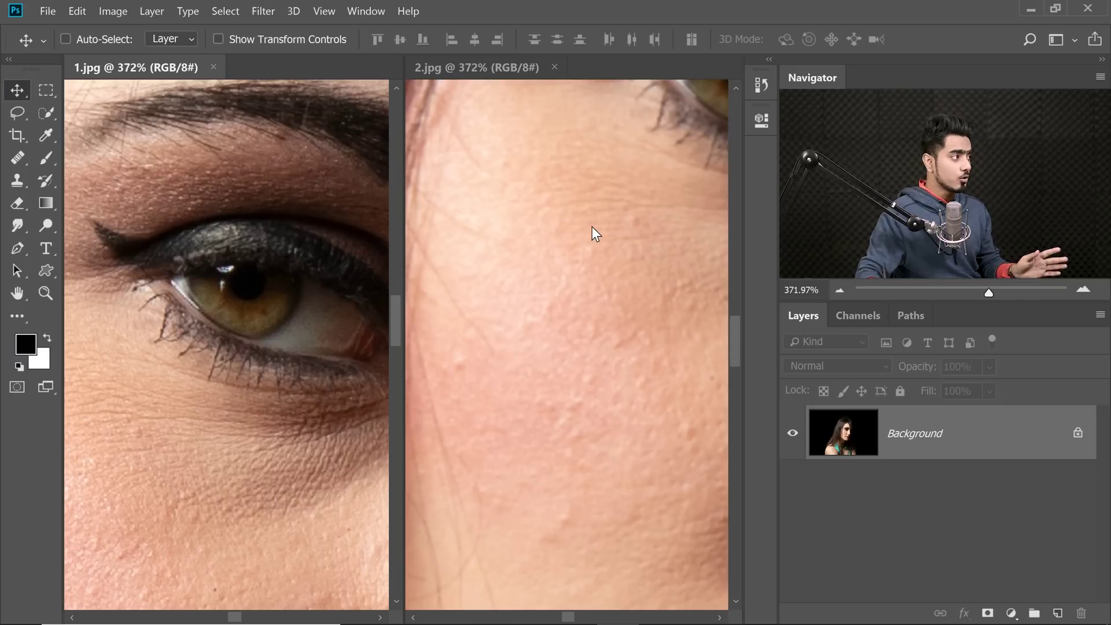
# Align the eye by panning 2.jpg alone, then both together, and close 2.jpg.
pyautogui.click(23, 292)
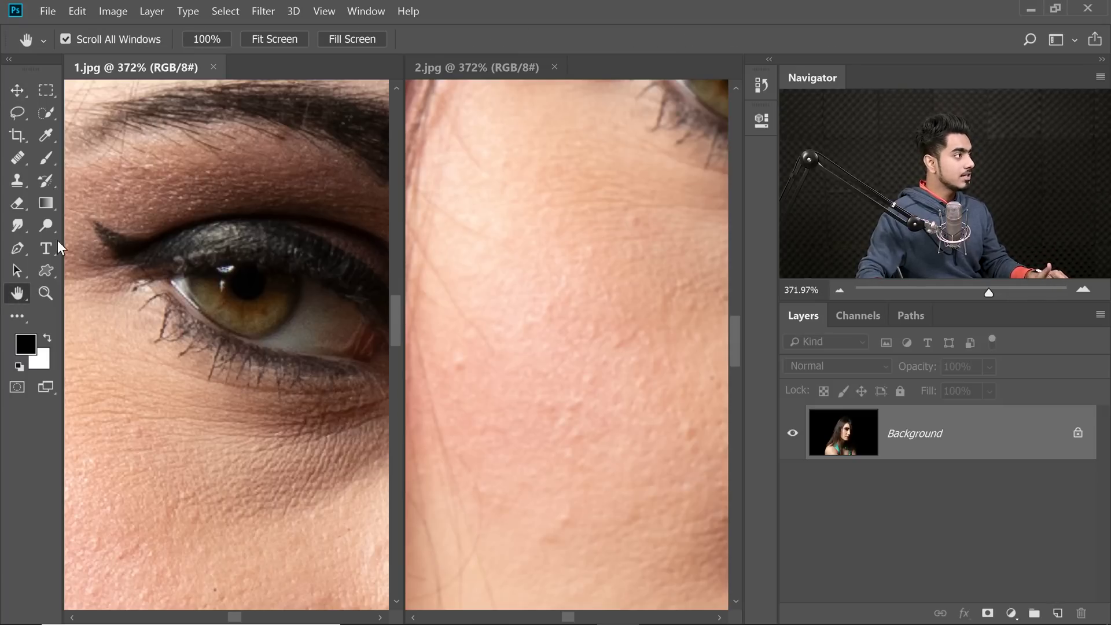
pyautogui.click(66, 42)
pyautogui.moveTo(608, 179); pyautogui.dragTo(453, 400)
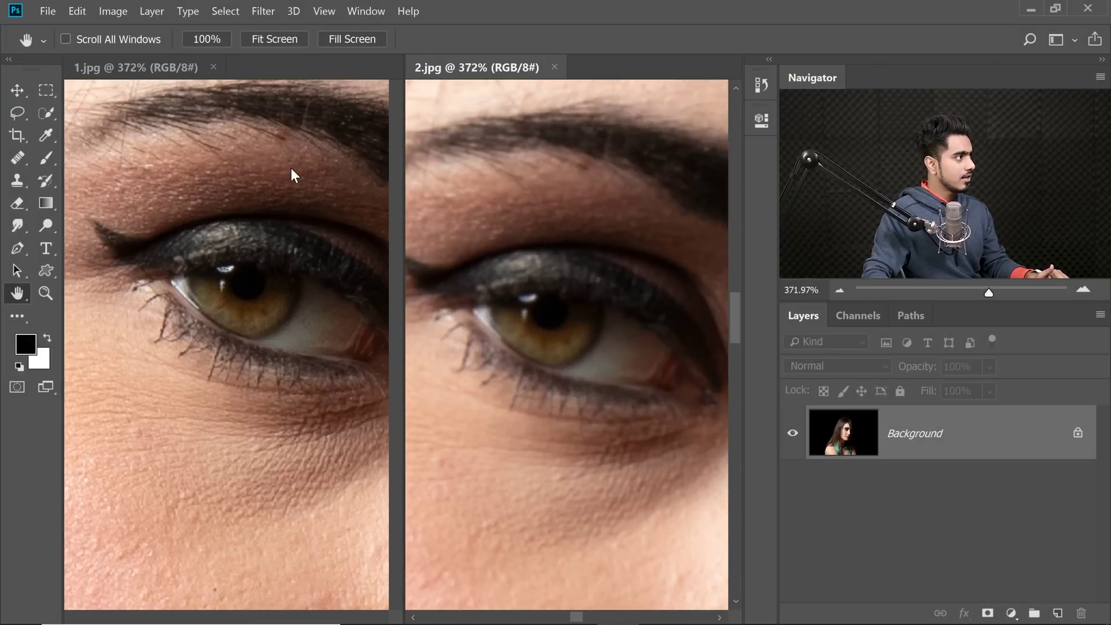
pyautogui.moveTo(280, 284)
pyautogui.mouseDown()
pyautogui.moveTo(255, 335)
pyautogui.moveTo(267, 272)
pyautogui.moveTo(255, 269)
pyautogui.moveTo(272, 316)
pyautogui.moveTo(299, 232)
pyautogui.moveTo(293, 292)
pyautogui.mouseUp()
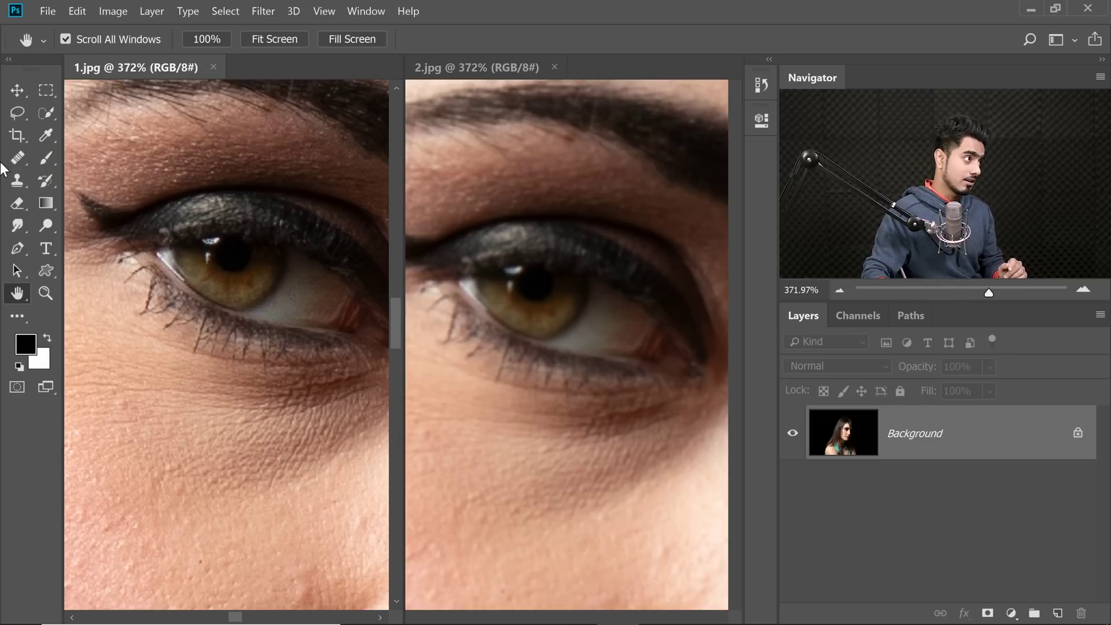
pyautogui.click(555, 67)
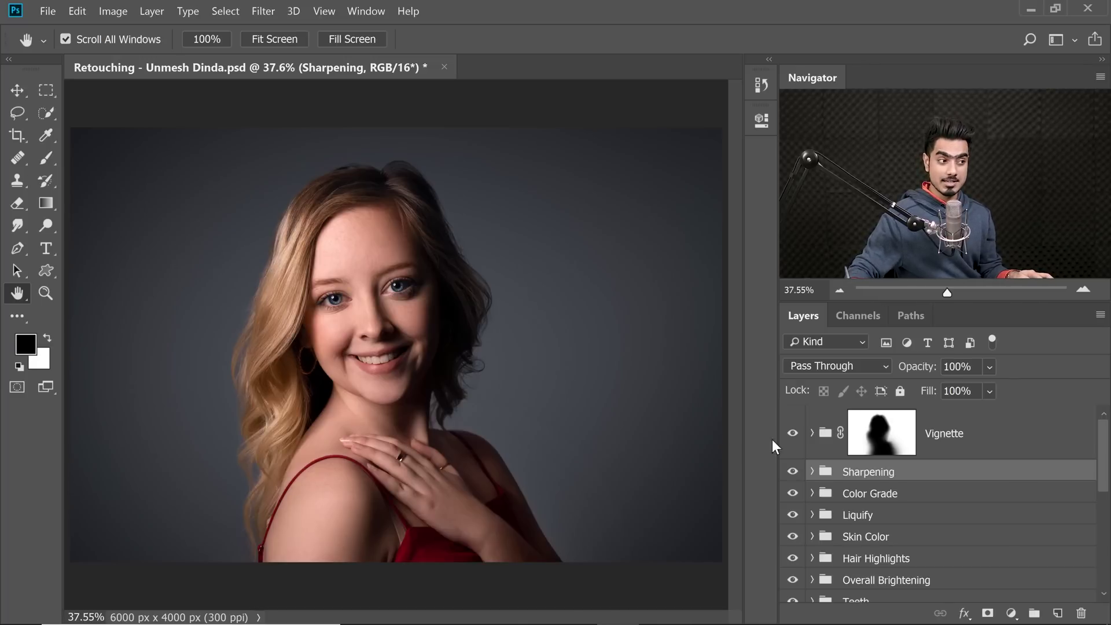
# Zoom the retouched portrait to 50%, solo Layer 0, then restore all retouch groups.
pyautogui.moveTo(1105, 476); pyautogui.dragTo(1103, 576)
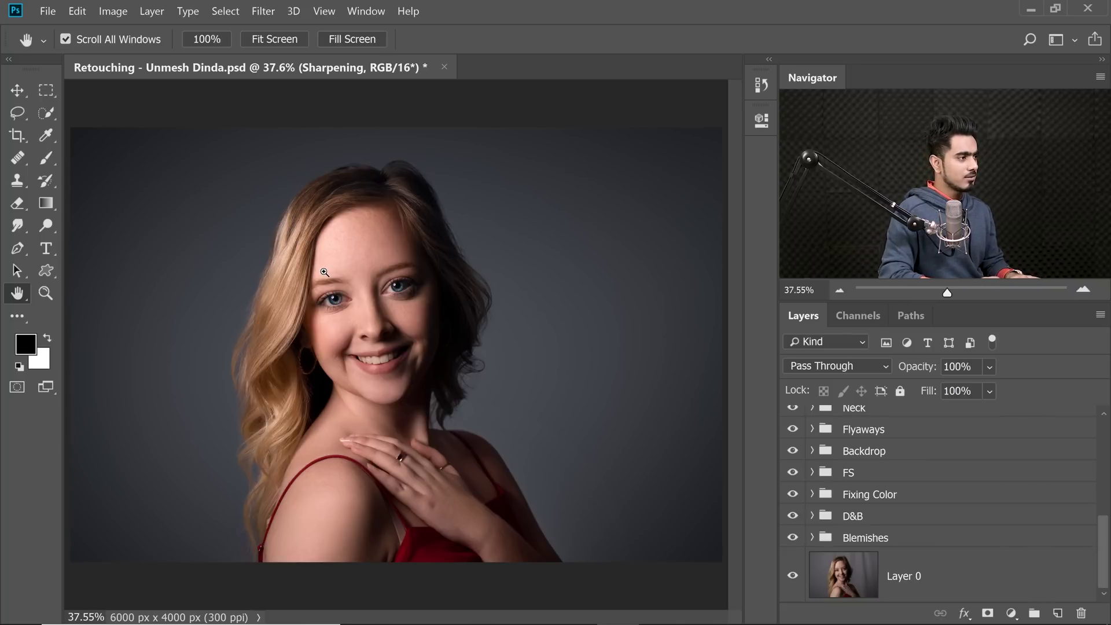
pyautogui.hotkey('ctrl', '+')
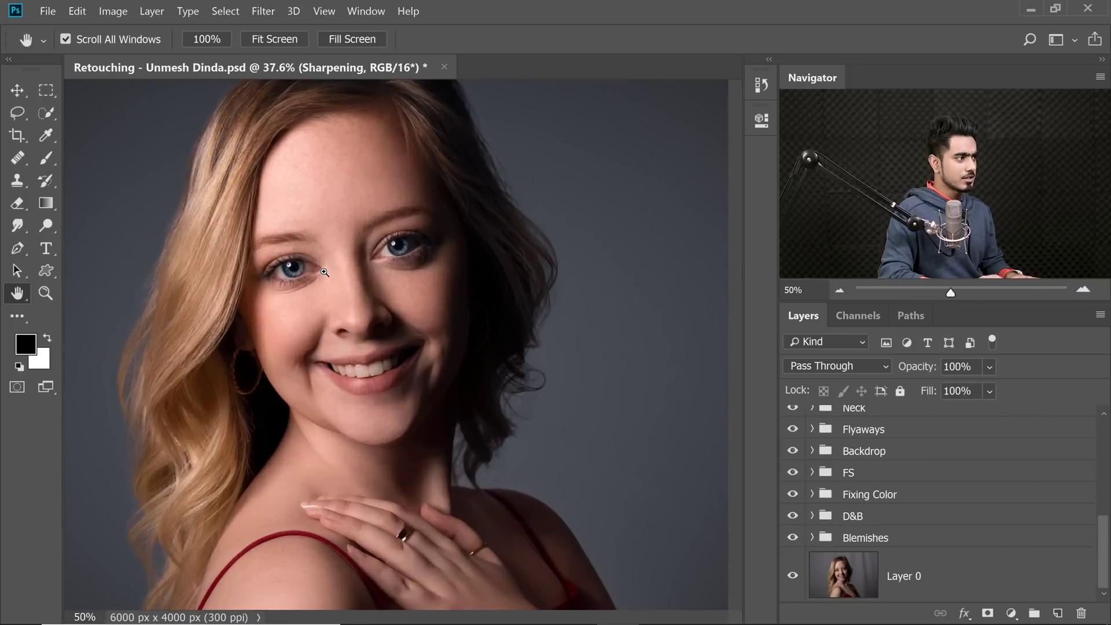
pyautogui.hotkey('ctrl', '+')
pyautogui.keyDown('alt'); pyautogui.click(793, 577); pyautogui.keyUp('alt')
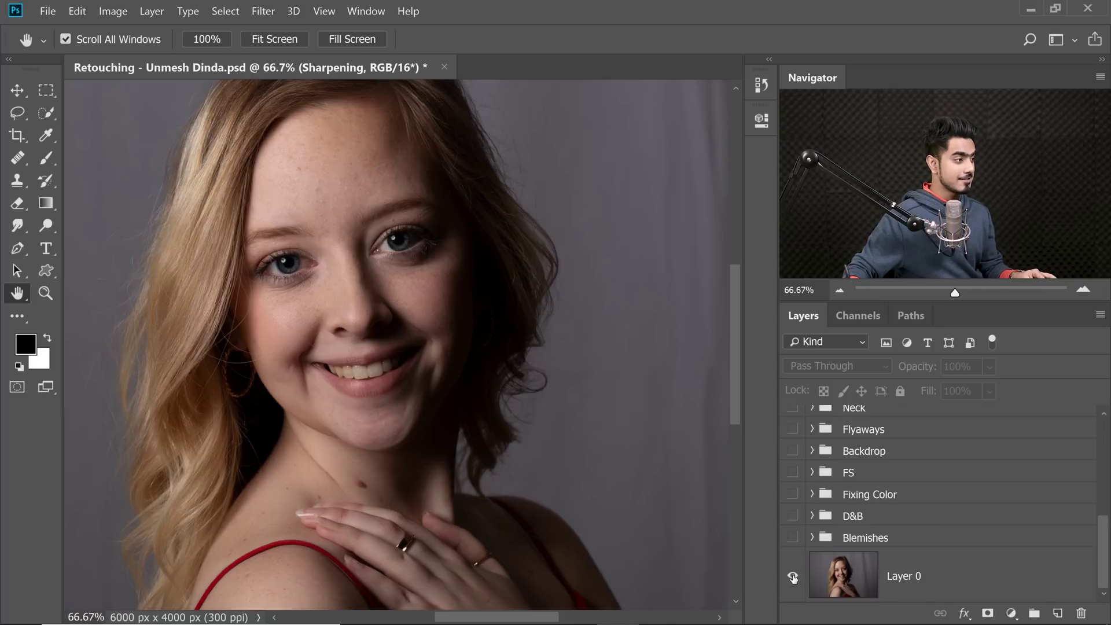
pyautogui.keyDown('alt'); pyautogui.click(793, 577); pyautogui.keyUp('alt')
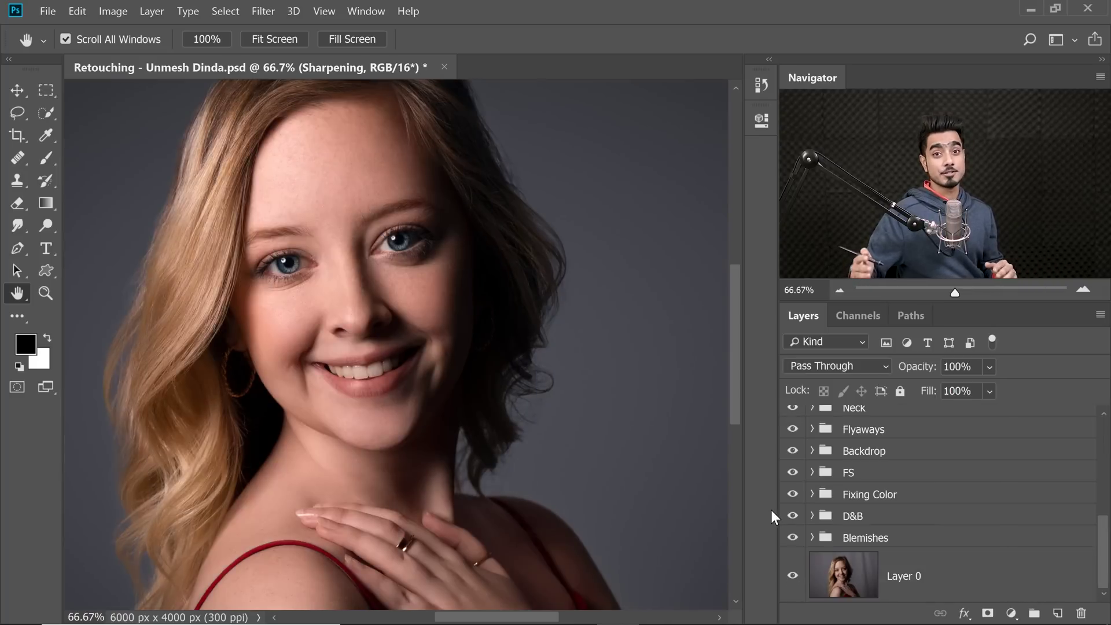
# Fit the portrait on screen and float the retouching PSD in its own repositioned window.
pyautogui.hotkey('ctrl', '0')
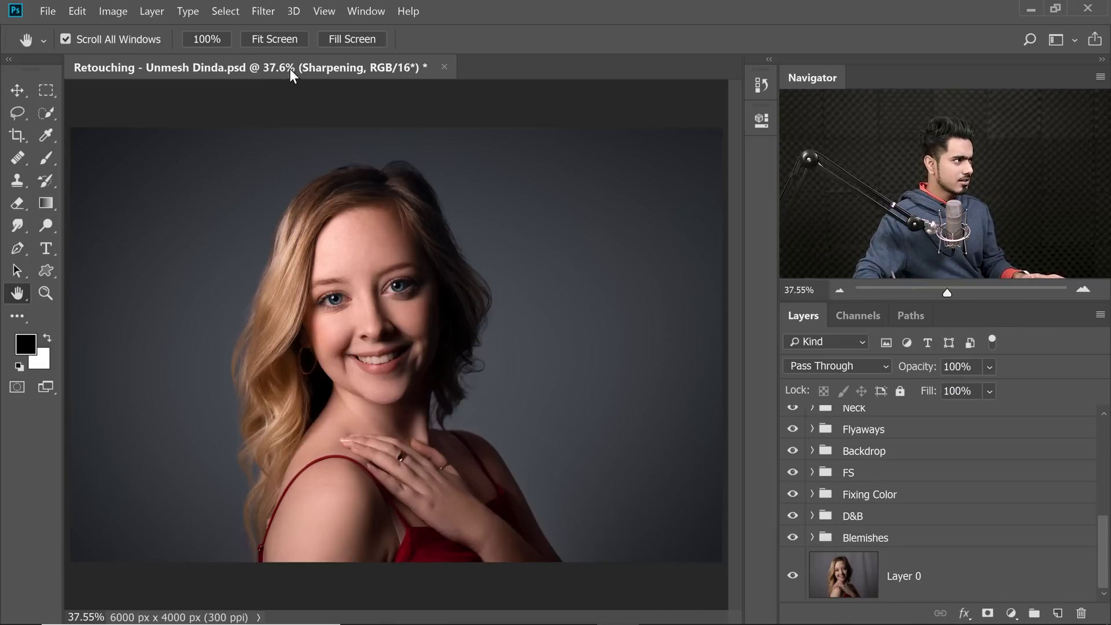
pyautogui.moveTo(290, 65); pyautogui.dragTo(287, 106)
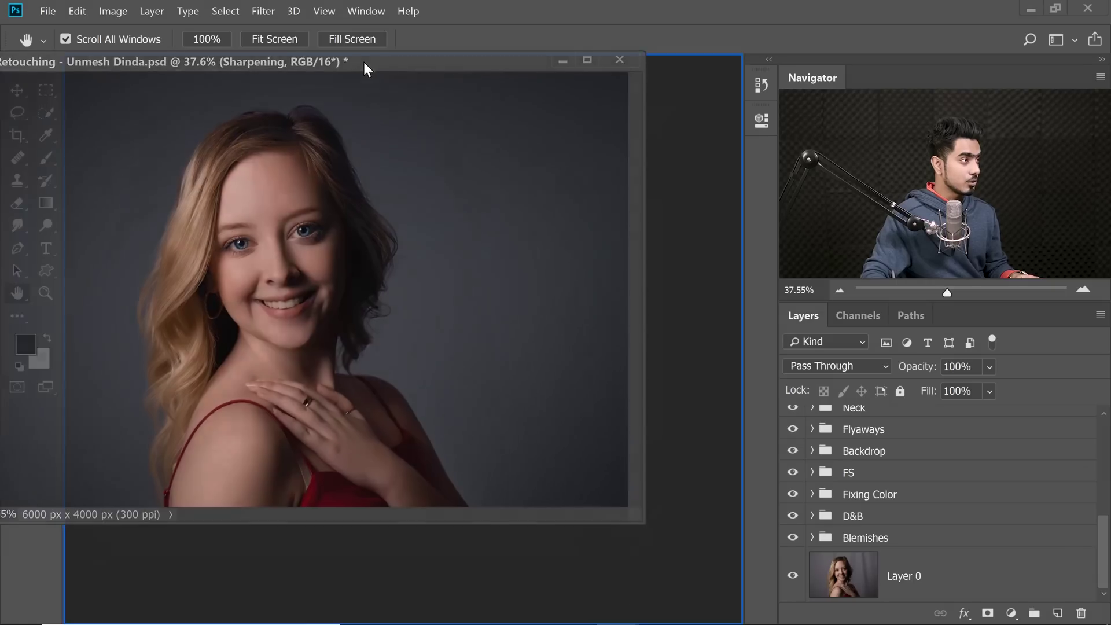
pyautogui.moveTo(367, 68); pyautogui.dragTo(321, 98)
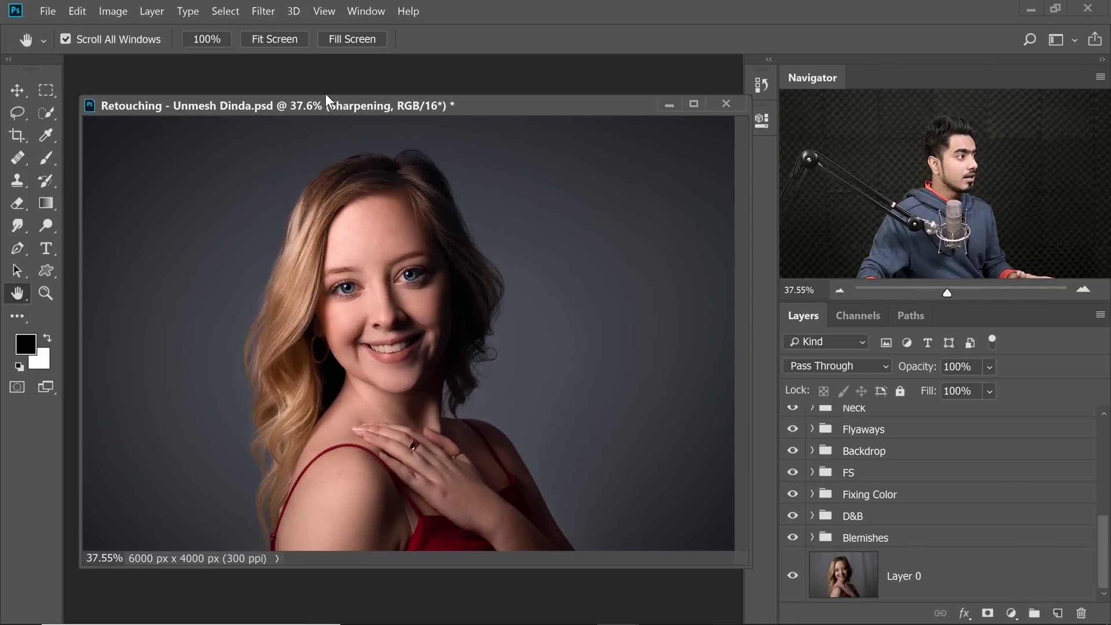
# Duplicate the retouching PSD with its 'copy' suffix replaced by '2' and float it.
pyautogui.rightClick(367, 108)
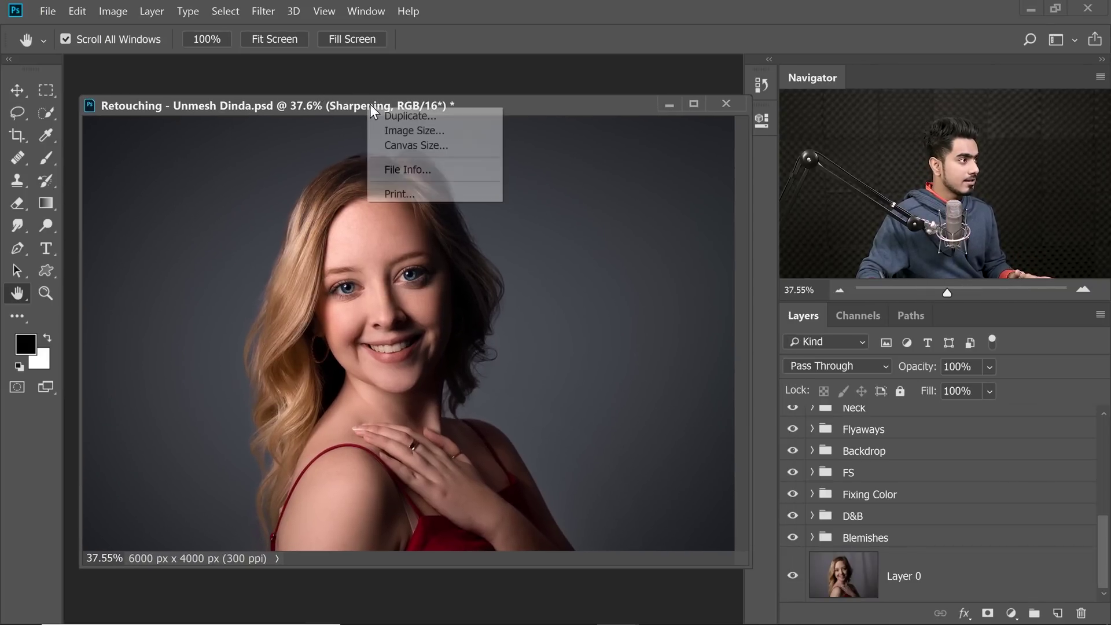
pyautogui.click(400, 115)
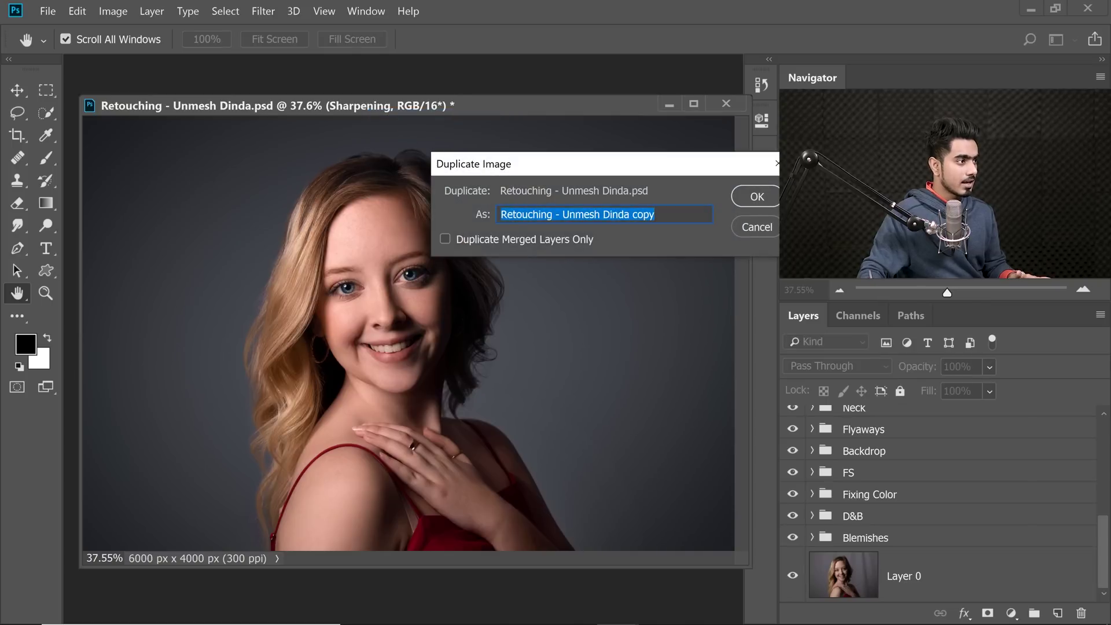
pyautogui.click(654, 215)
pyautogui.moveTo(655, 215); pyautogui.dragTo(633, 215)
pyautogui.write('2')
pyautogui.click(750, 196)
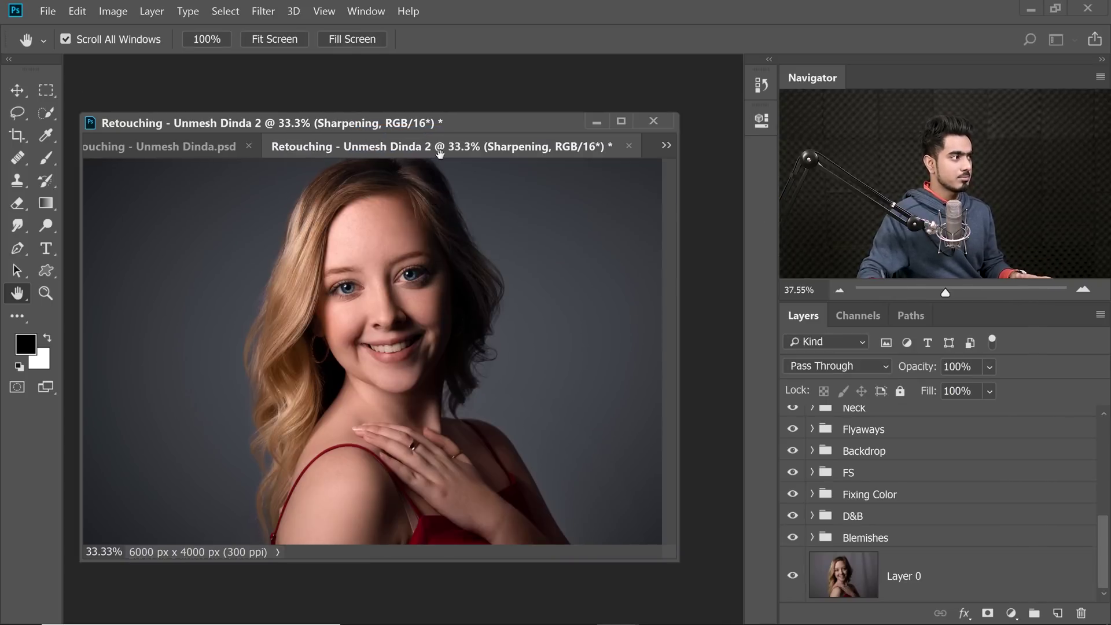
pyautogui.moveTo(341, 149); pyautogui.dragTo(363, 116)
pyautogui.moveTo(1103, 480); pyautogui.dragTo(1102, 558)
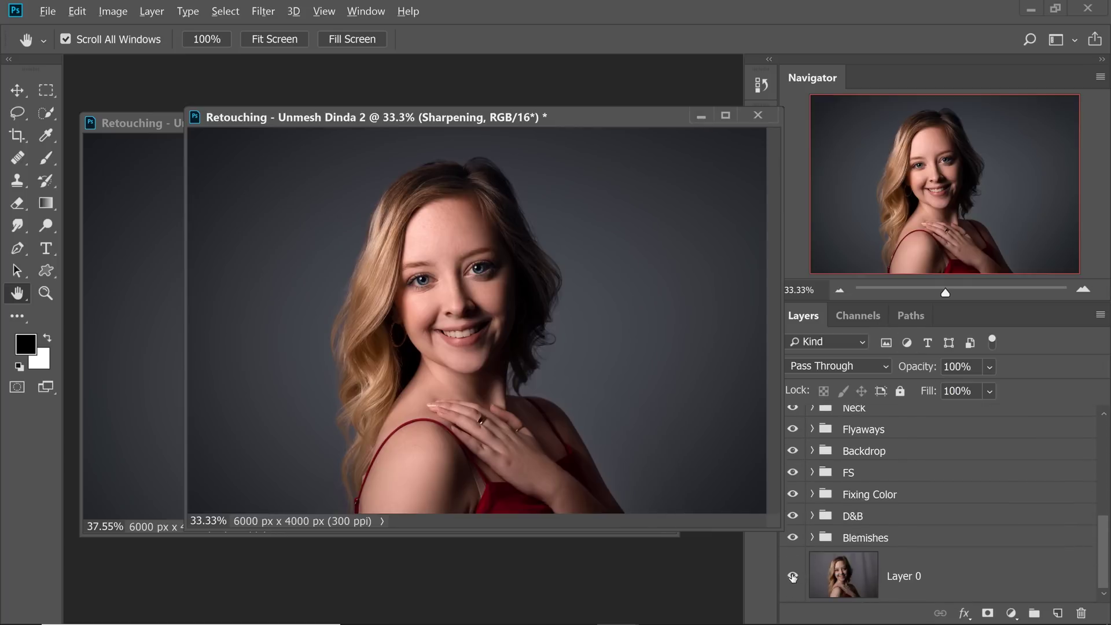
# Hide all retouch groups in the duplicate, then tile both documents 2-up Vertical.
pyautogui.keyDown('alt'); pyautogui.click(793, 576); pyautogui.keyUp('alt')
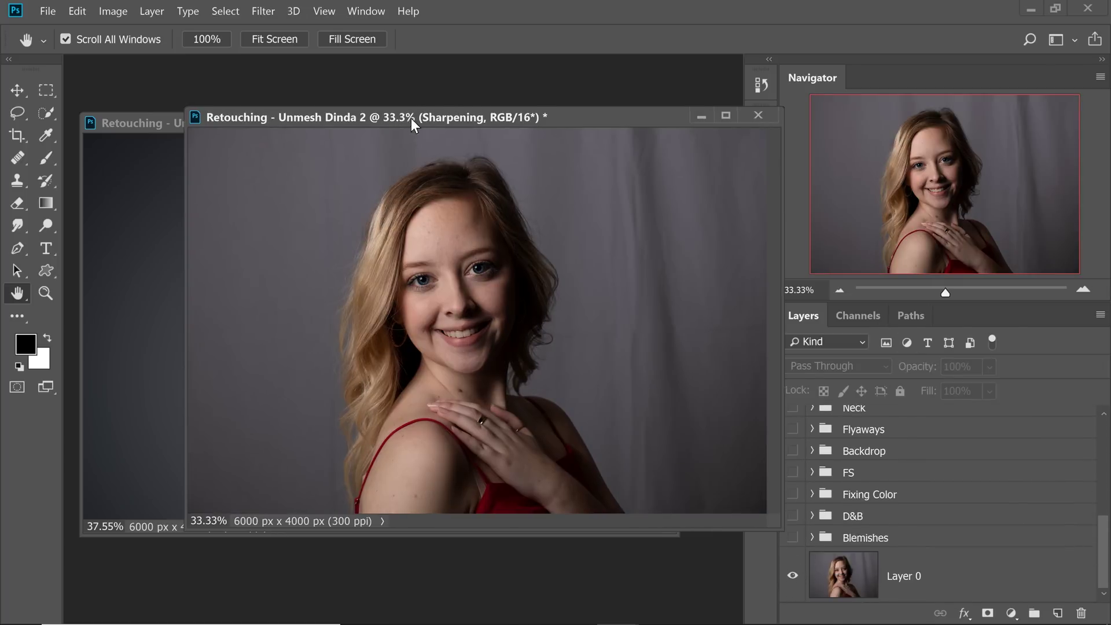
pyautogui.moveTo(411, 124); pyautogui.dragTo(607, 174)
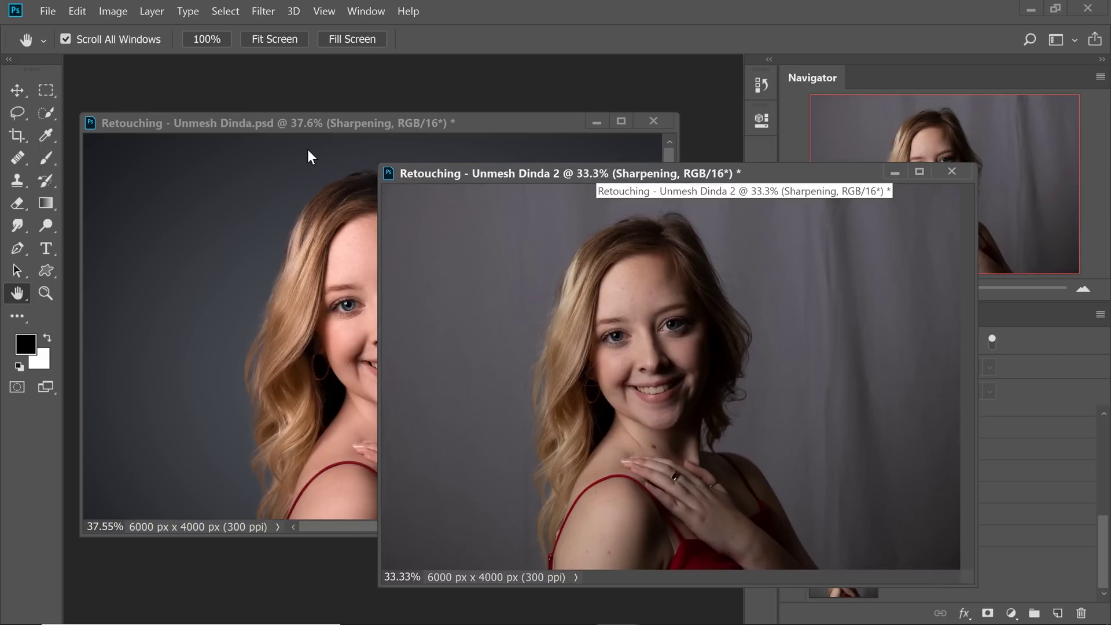
pyautogui.click(371, 12)
pyautogui.moveTo(433, 35)
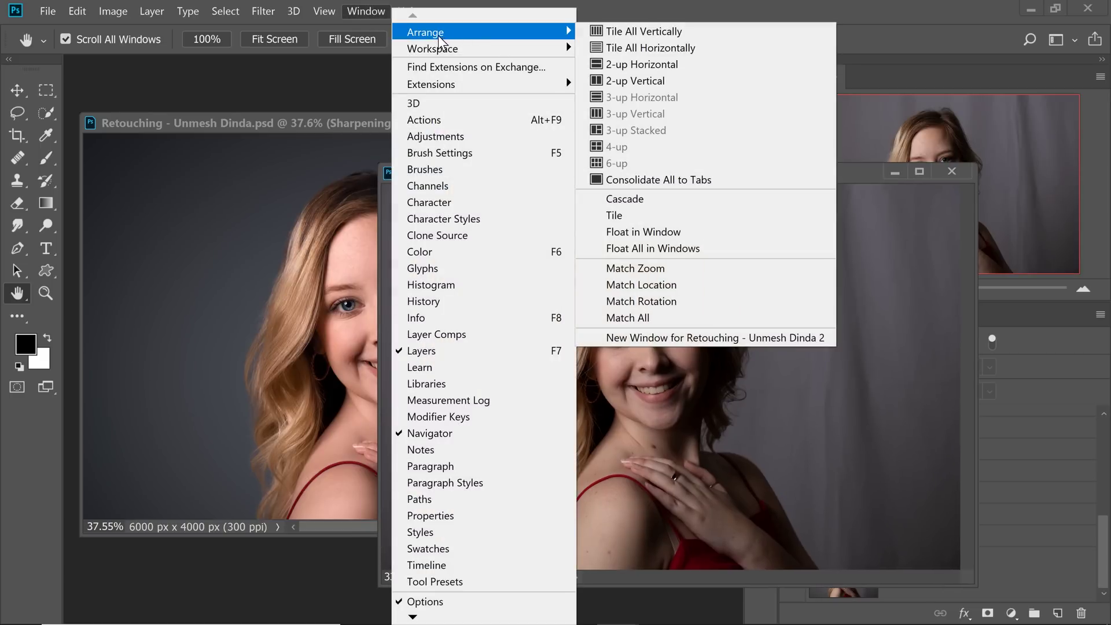
pyautogui.click(631, 83)
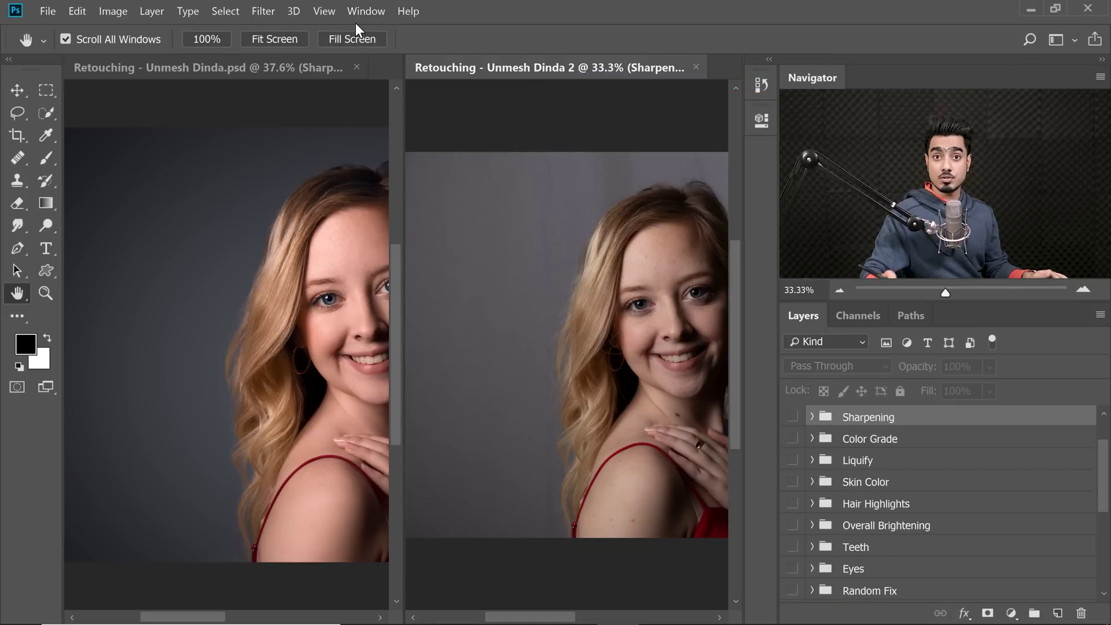
# Stack the two documents one above the other with the 2-up Horizontal arrangement.
pyautogui.click(366, 12)
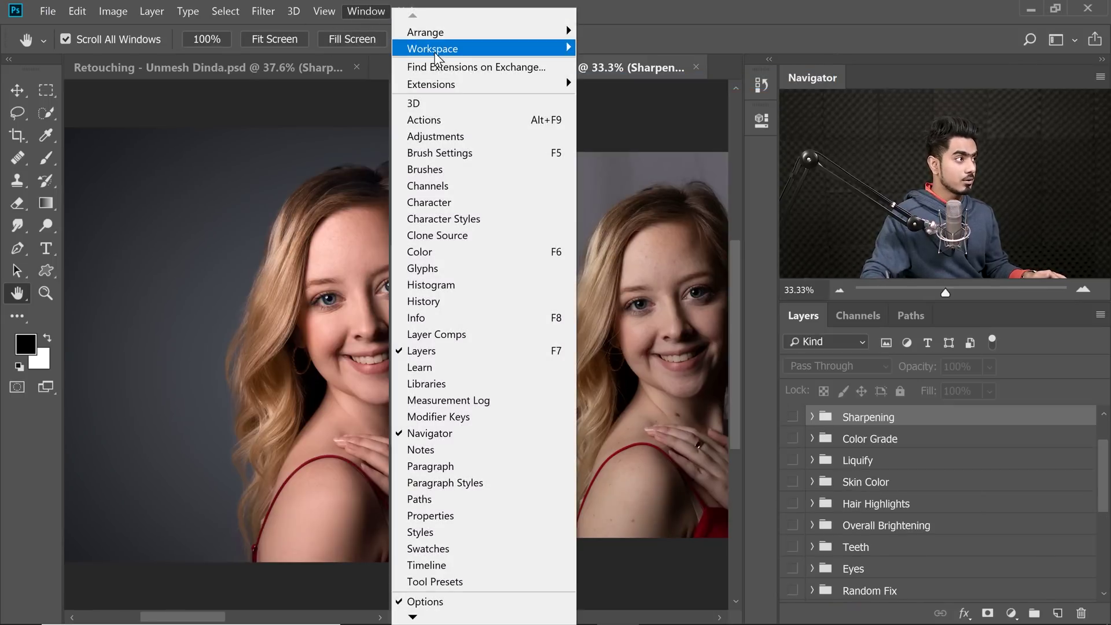
pyautogui.moveTo(426, 32)
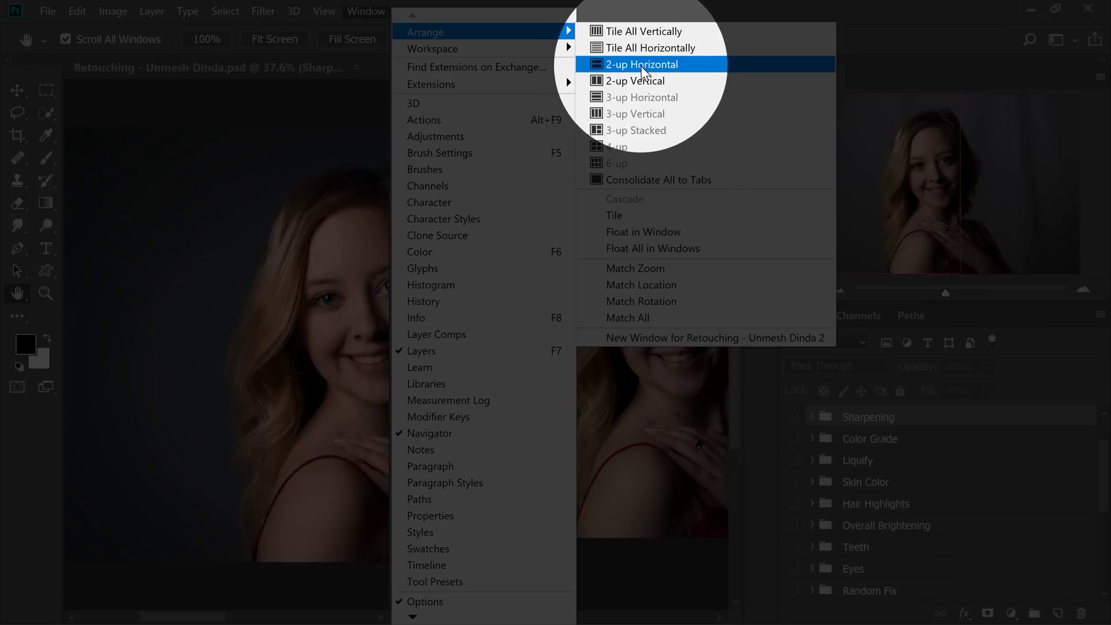
pyautogui.click(643, 65)
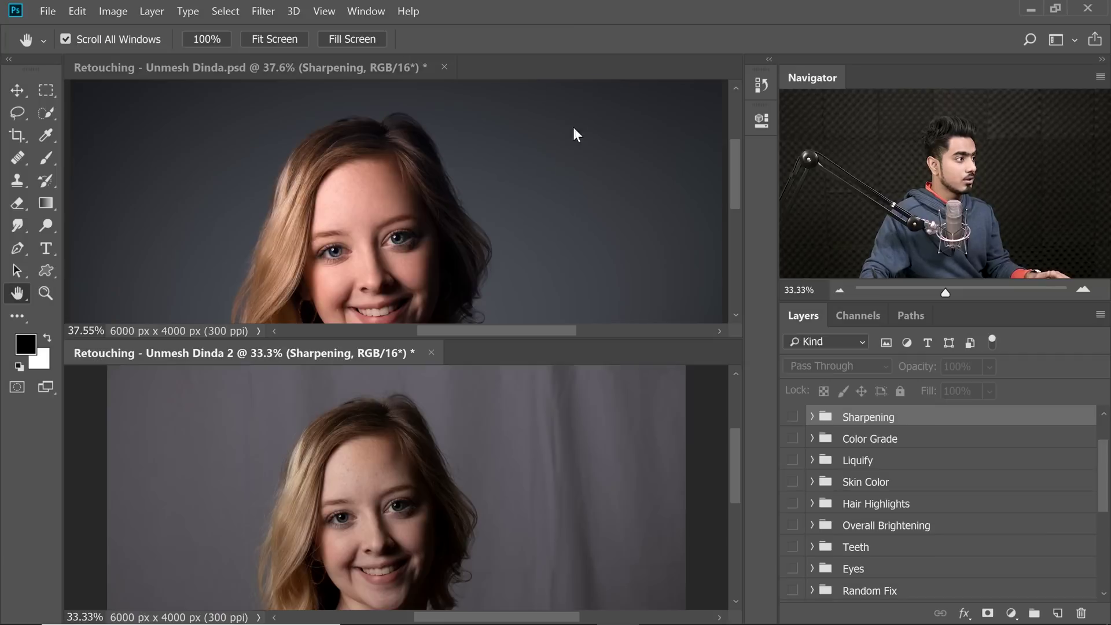
# Return to the 2-up Vertical side-by-side layout and fit the duplicate at 37.6%.
pyautogui.click(368, 12)
pyautogui.moveTo(464, 35)
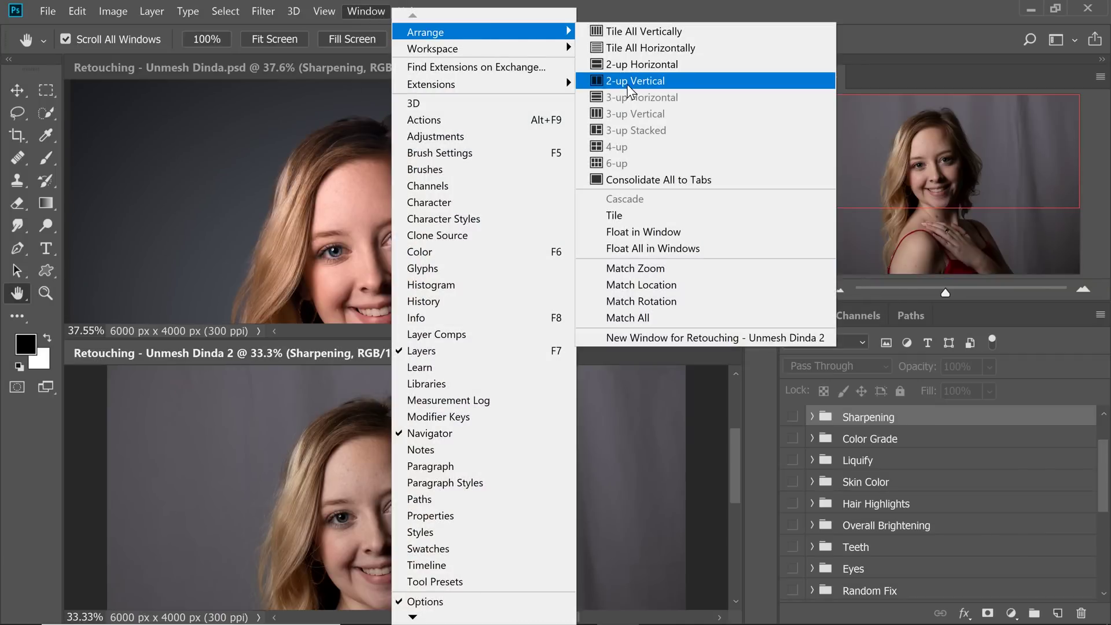
pyautogui.click(635, 81)
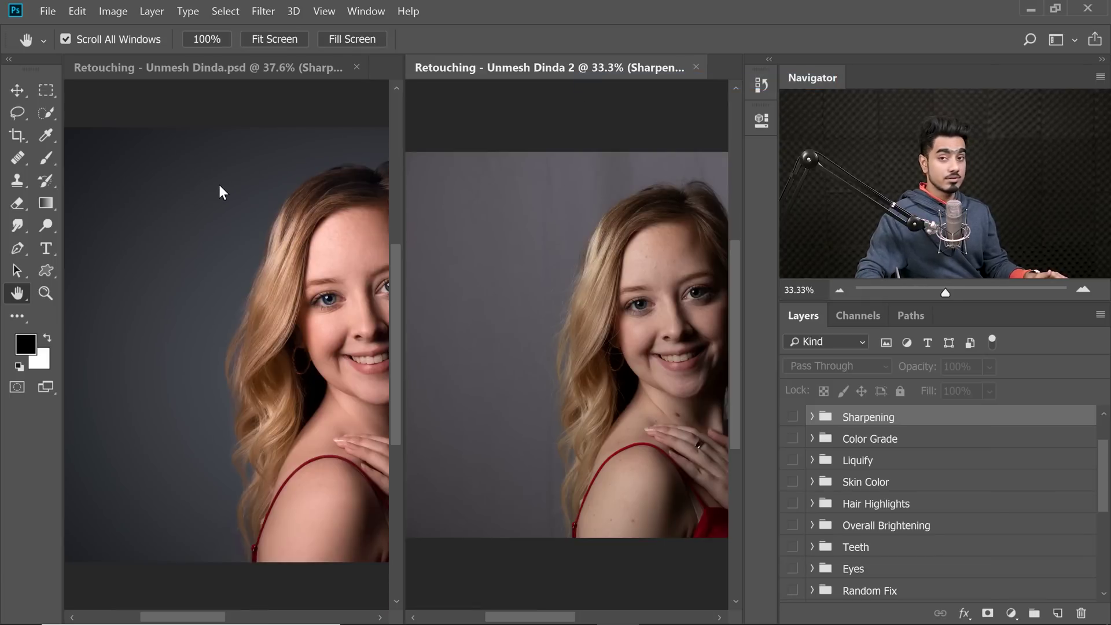
pyautogui.click(290, 39)
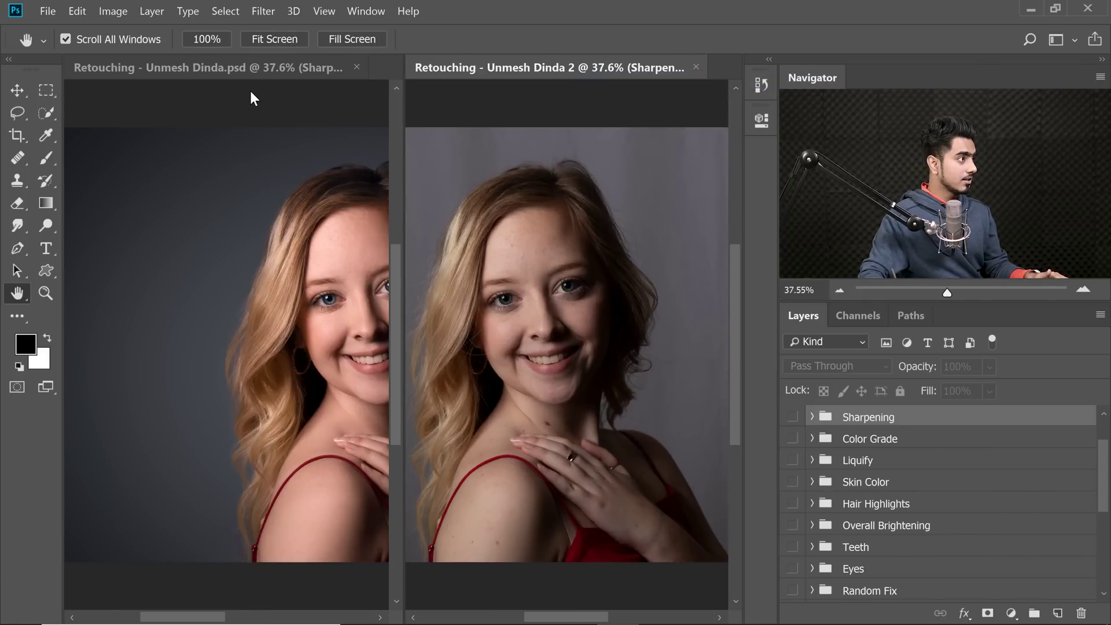
# Fit the retouched original to its pane, then scrubby-zoom both portraits to 91.2%.
pyautogui.click(251, 94)
pyautogui.click(272, 39)
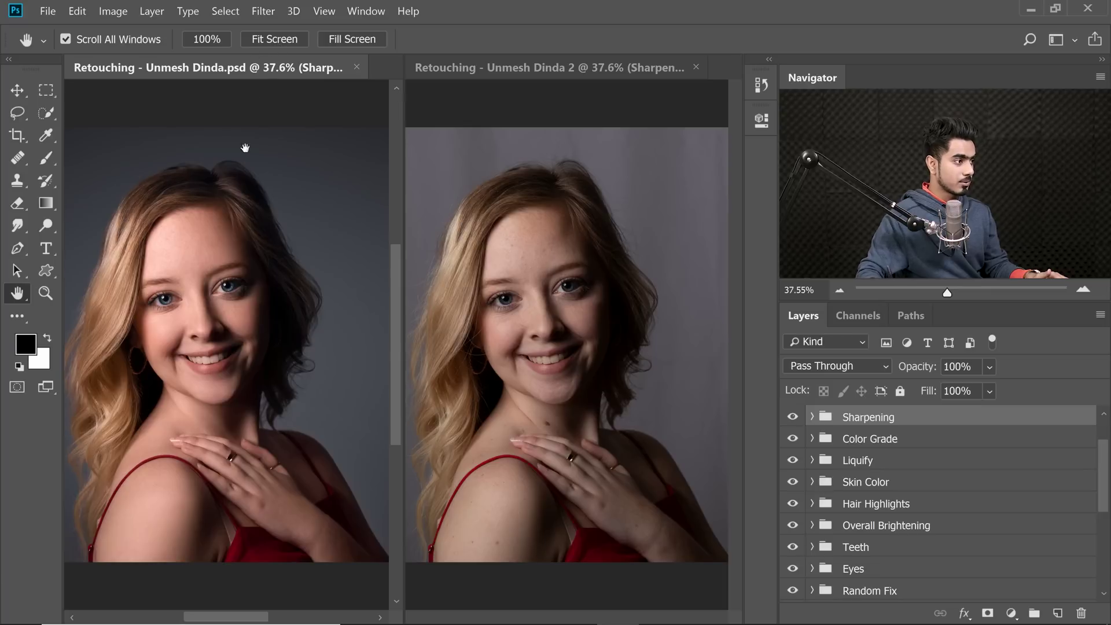
pyautogui.moveTo(209, 323); pyautogui.dragTo(272, 191)
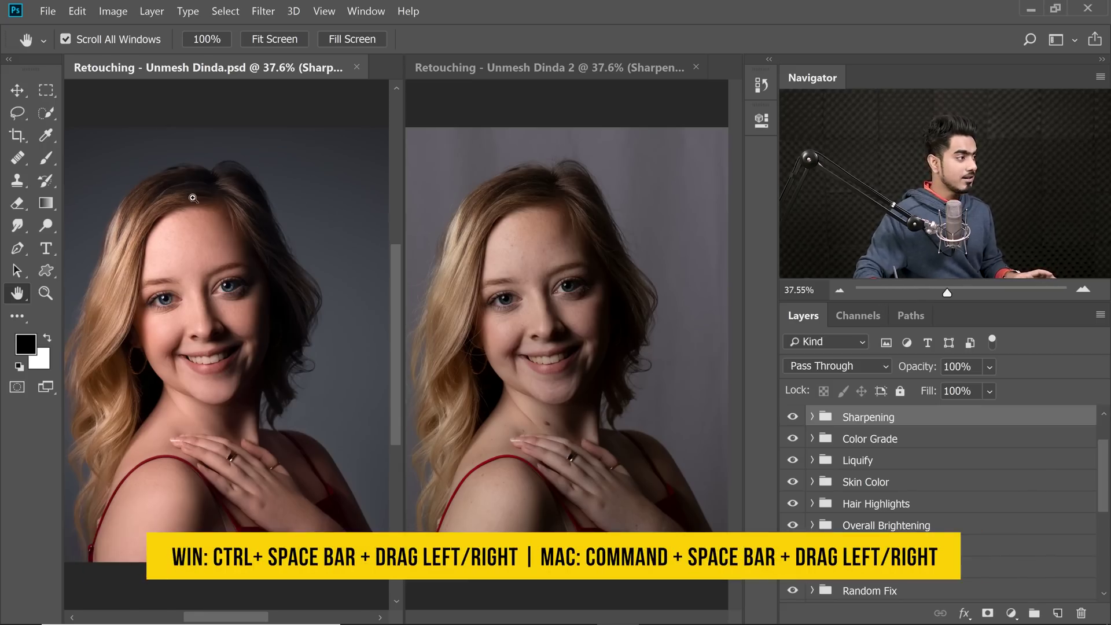
pyautogui.moveTo(185, 269); pyautogui.dragTo(298, 292)
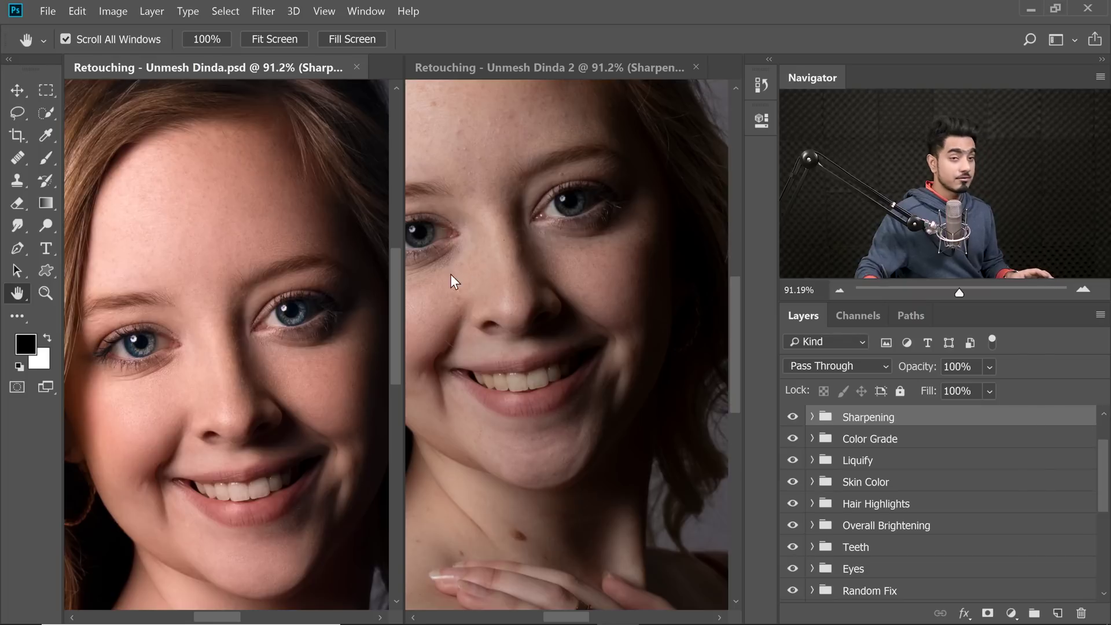
# Zoom both portraits to 138% and recentre them on the face.
pyautogui.keyDown('alt'); pyautogui.click(249, 245); pyautogui.keyUp('alt')
pyautogui.click(249, 245)
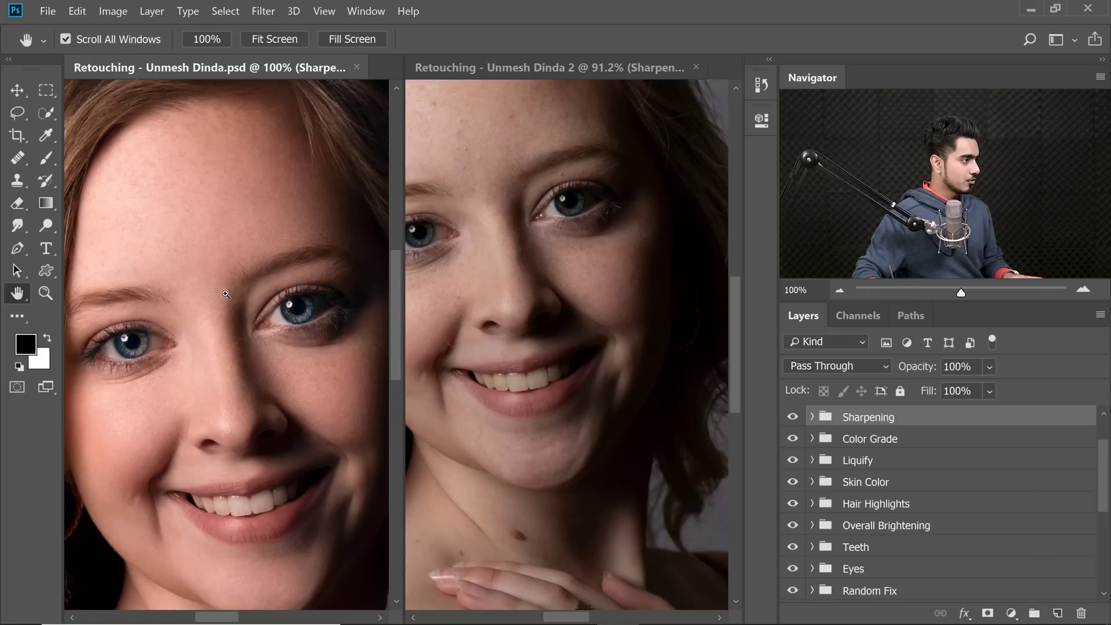
pyautogui.scroll(3, 226, 295)
pyautogui.moveTo(186, 332); pyautogui.dragTo(279, 288)
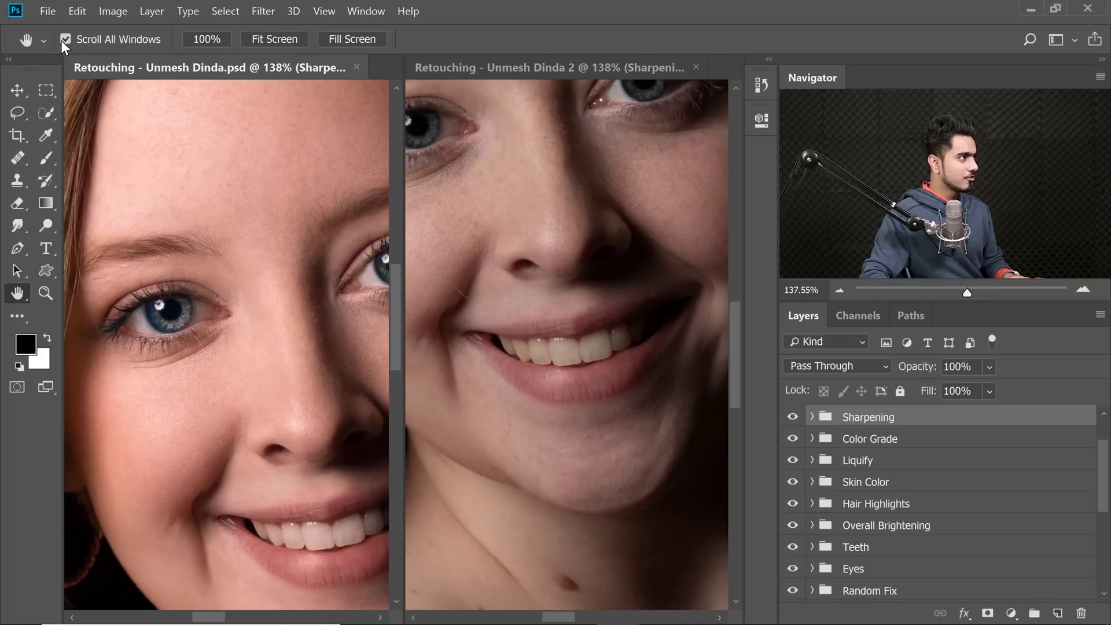
# Pan only the duplicate to align its eyes and smile, then re-enable Scroll All Windows.
pyautogui.click(512, 222)
pyautogui.moveTo(513, 197); pyautogui.dragTo(503, 335)
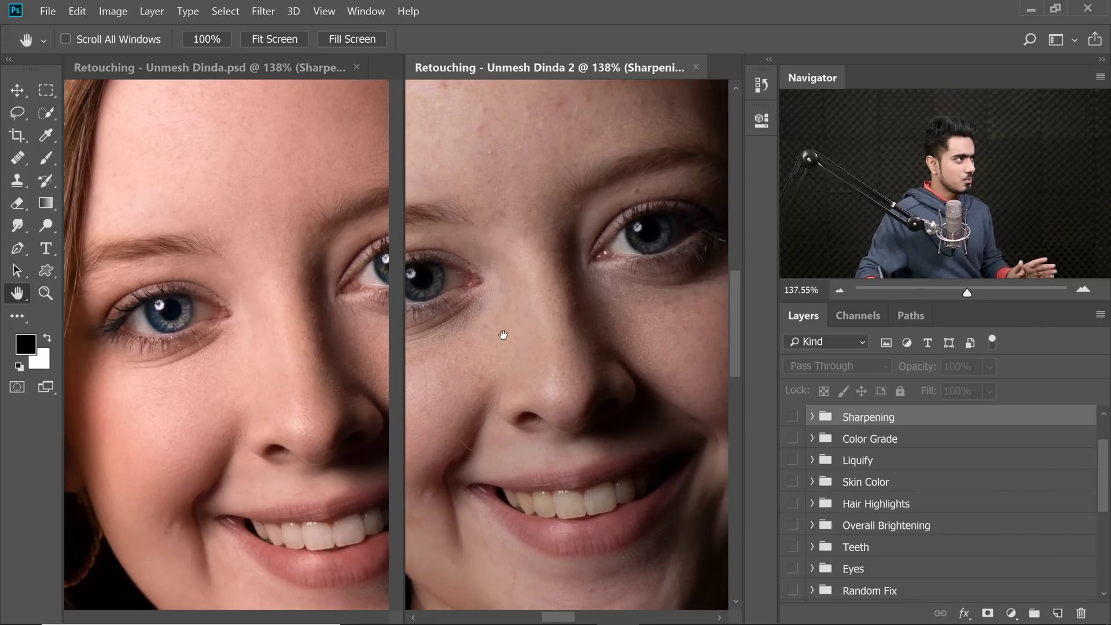
pyautogui.click(255, 330)
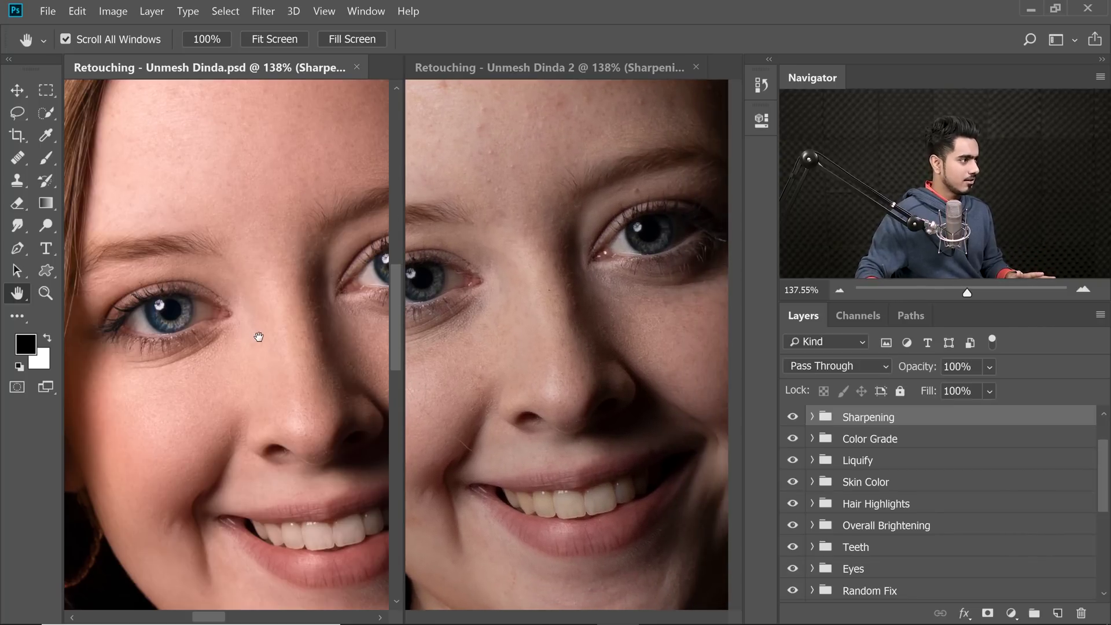